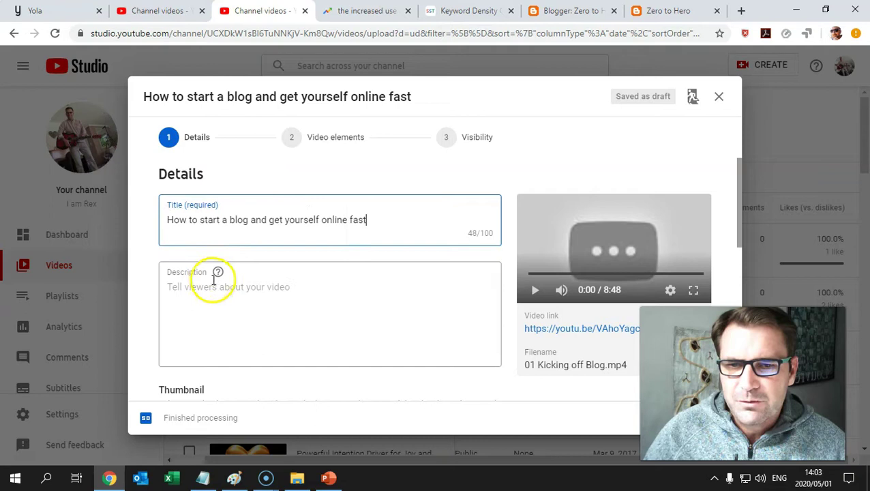
{"action": "mouse_move", "coordinate": [218, 275]}
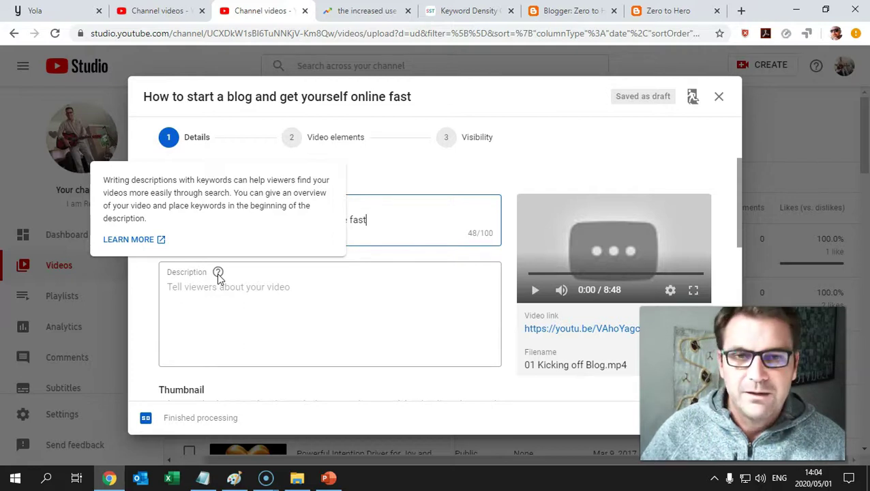
{"action": "left_click", "coordinate": [328, 478]}
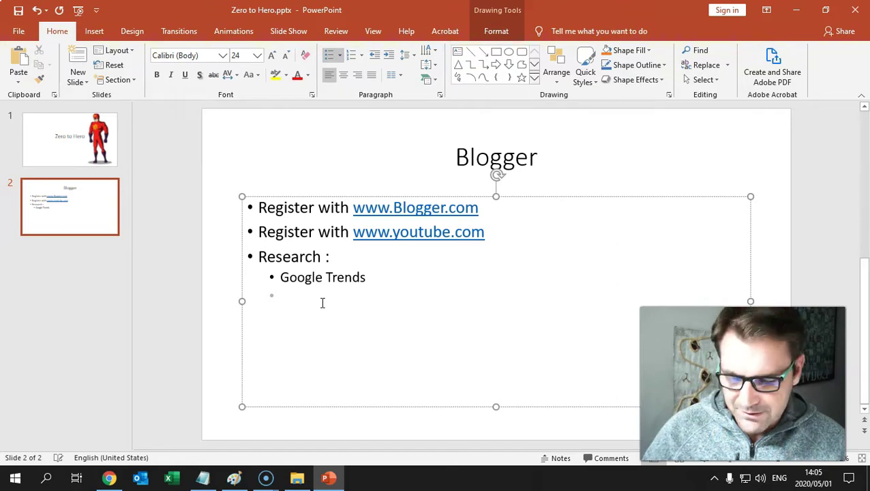
{"action": "type", "text": "https://smallseotools.com/keyword-density-checker/"}
{"action": "key", "text": "Return"}
{"action": "key", "text": "alt"}
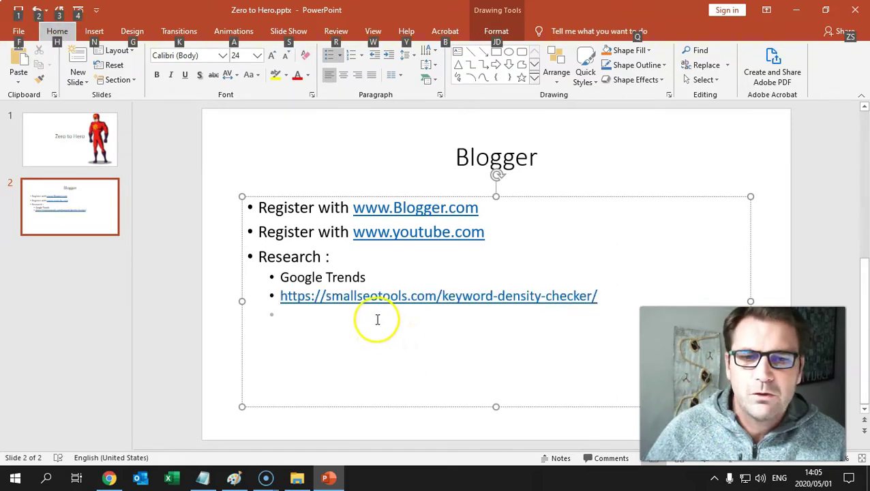
{"action": "left_click", "coordinate": [414, 320]}
{"action": "left_click", "coordinate": [495, 316]}
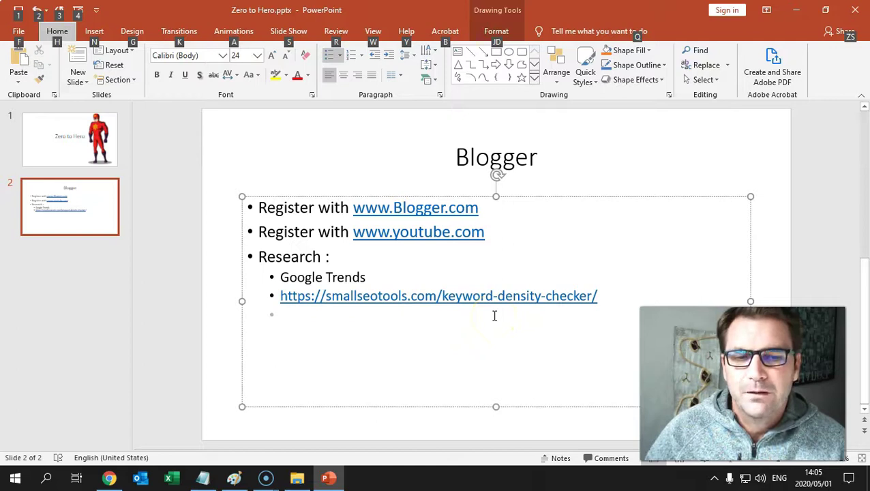
Step: Switch to Chrome and copy the web address of the published Zero to Hero blog
{"action": "left_click", "coordinate": [109, 477]}
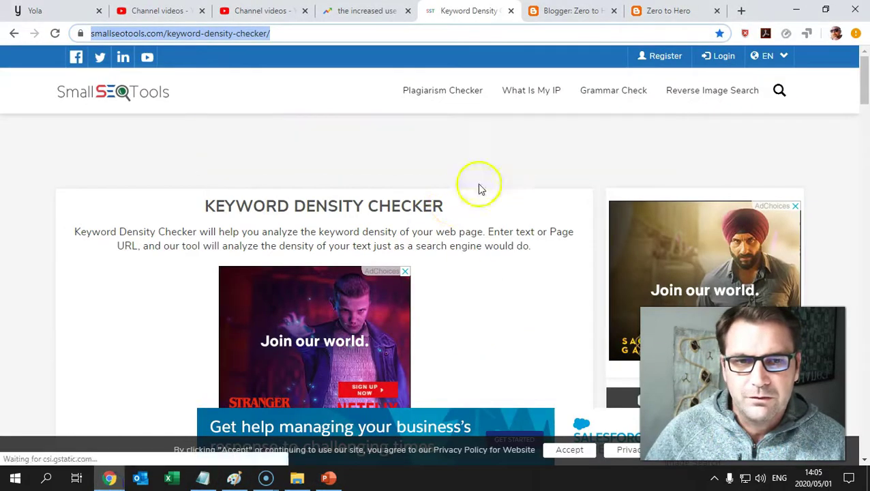
{"action": "scroll", "coordinate": [563, 326], "scroll_direction": "down", "scroll_amount": 1}
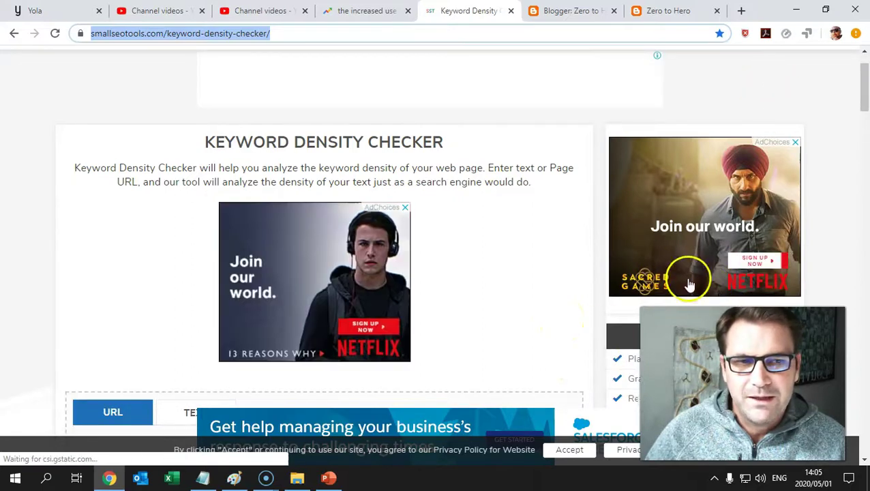
{"action": "scroll", "coordinate": [553, 250], "scroll_direction": "up", "scroll_amount": 1}
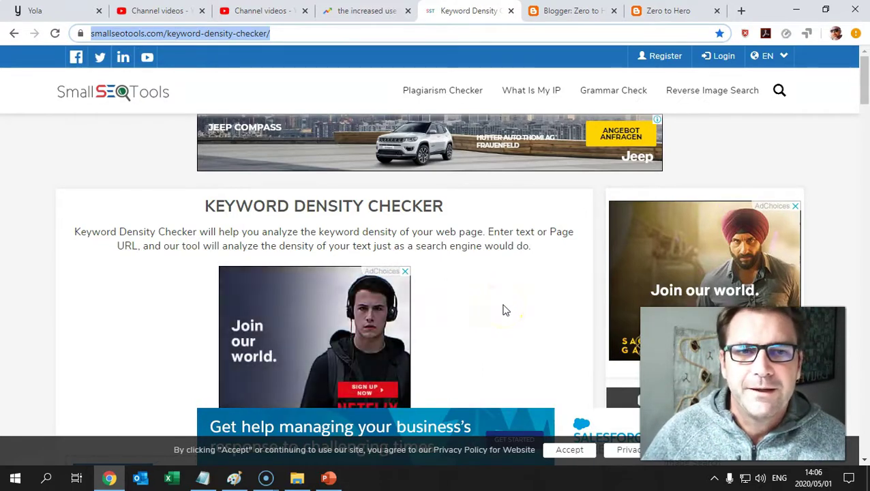
{"action": "left_click", "coordinate": [580, 10]}
{"action": "left_click", "coordinate": [644, 11]}
{"action": "left_click", "coordinate": [168, 36]}
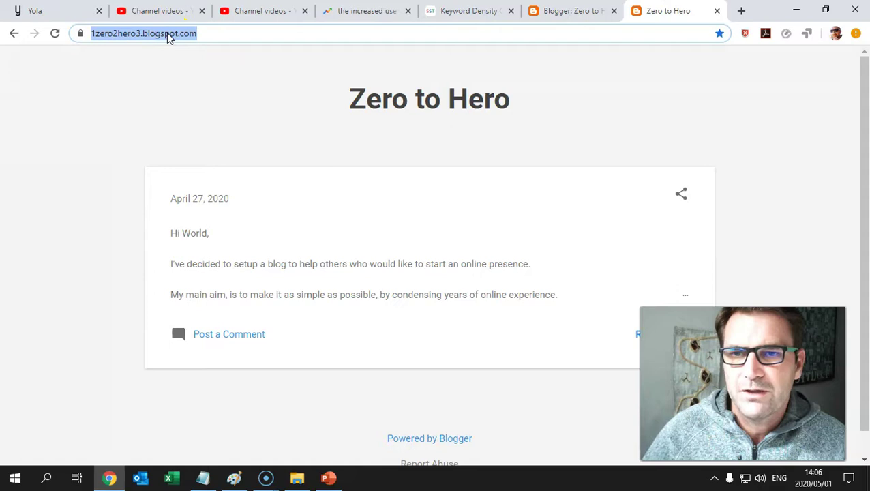
{"action": "right_click", "coordinate": [169, 37]}
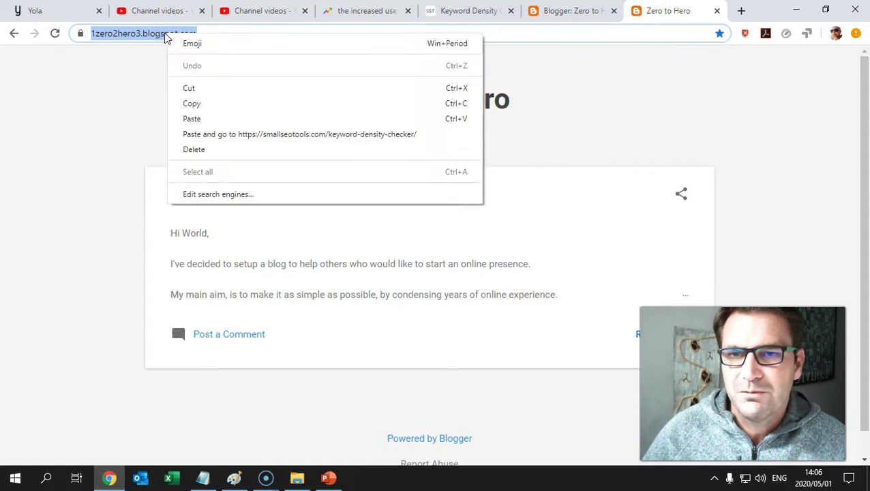
{"action": "left_click", "coordinate": [199, 110]}
{"action": "left_click", "coordinate": [471, 12]}
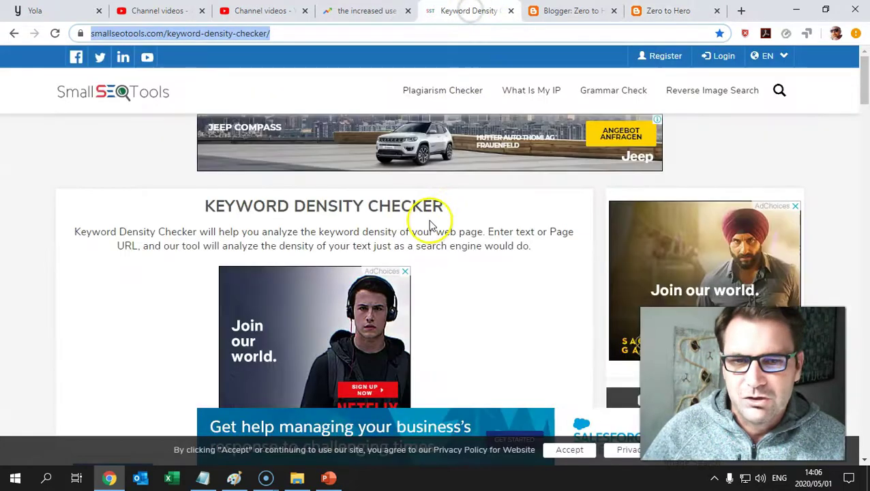
{"action": "scroll", "coordinate": [452, 225], "scroll_direction": "down", "scroll_amount": 3}
{"action": "scroll", "coordinate": [330, 281], "scroll_direction": "down", "scroll_amount": 1}
{"action": "left_click", "coordinate": [249, 296]}
{"action": "right_click", "coordinate": [261, 300]}
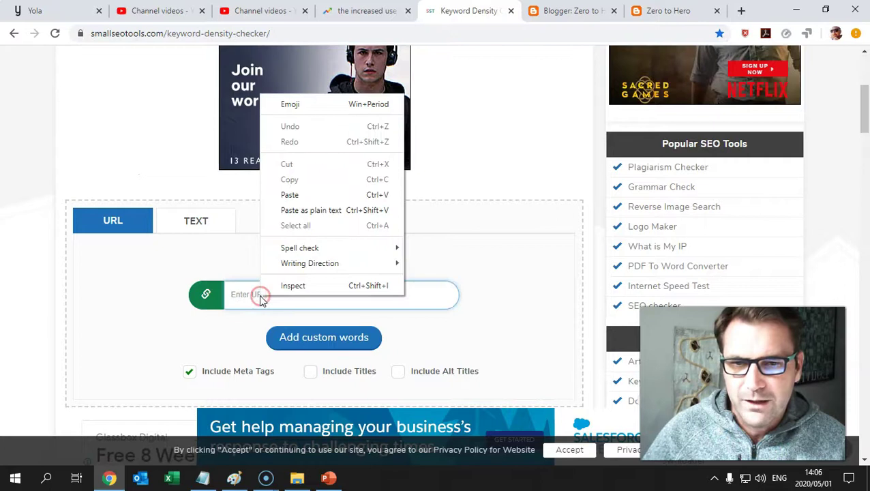
{"action": "left_click", "coordinate": [292, 195]}
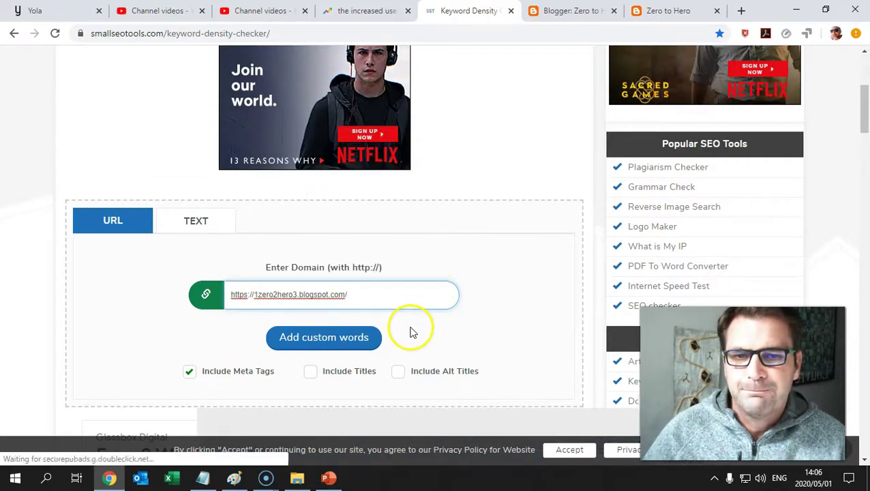
Step: Include titles in the keyword density analysis and leave alt titles excluded
{"action": "scroll", "coordinate": [398, 293], "scroll_direction": "down", "scroll_amount": 1}
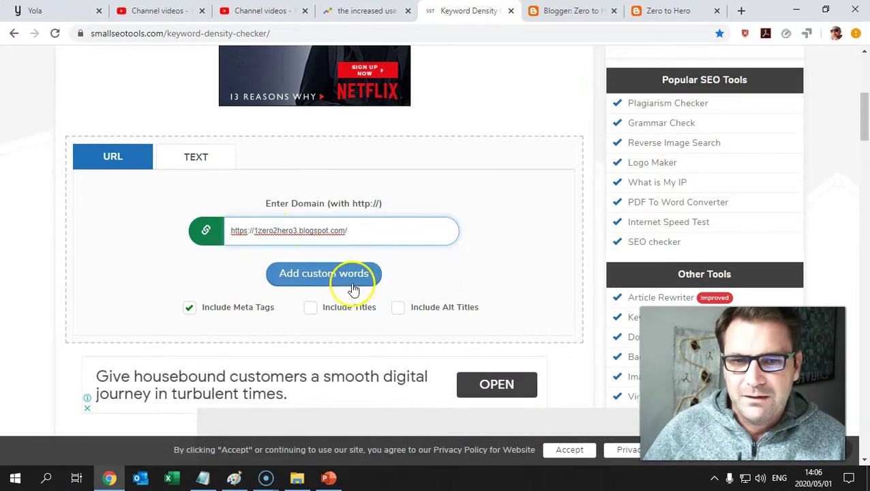
{"action": "scroll", "coordinate": [215, 315], "scroll_direction": "down", "scroll_amount": 1}
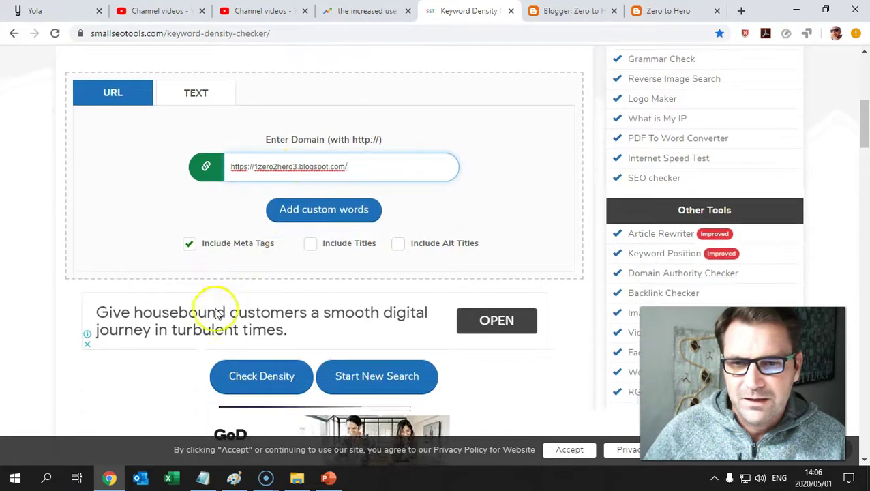
{"action": "left_click", "coordinate": [316, 252]}
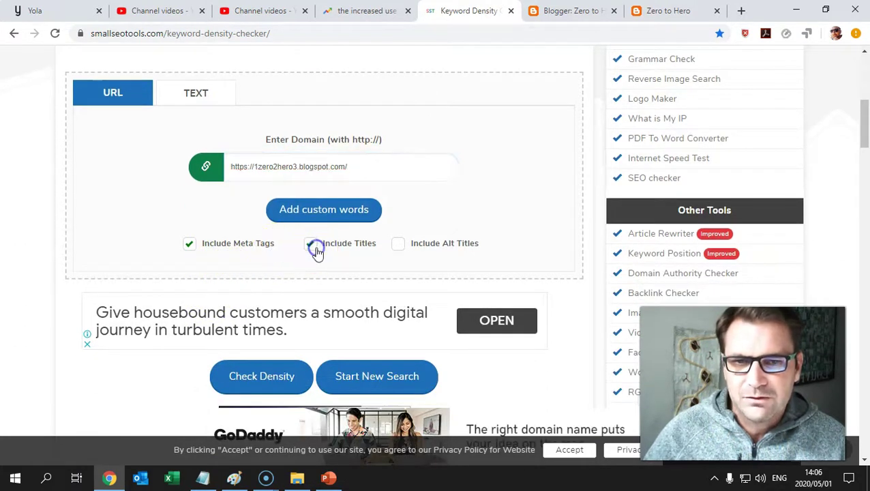
{"action": "left_click", "coordinate": [403, 250]}
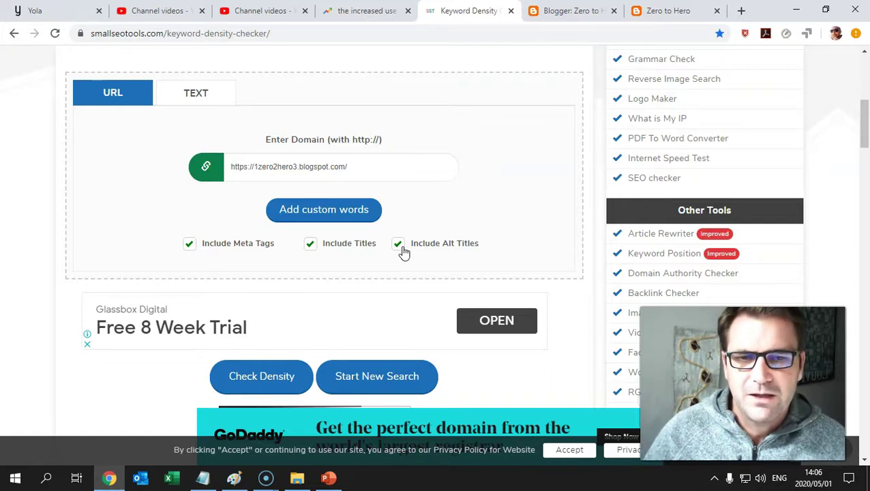
{"action": "left_click", "coordinate": [401, 247]}
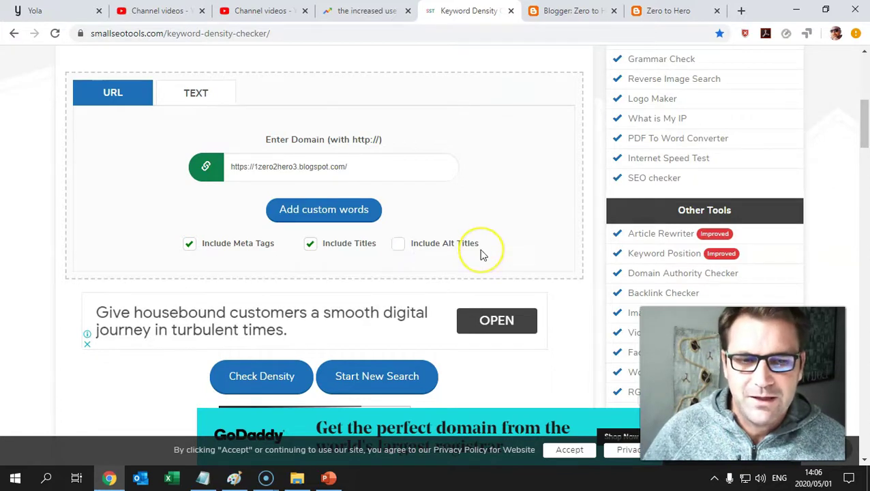
Step: Accept the site's privacy policy notice and run the density check on the blog address
{"action": "left_click", "coordinate": [568, 451]}
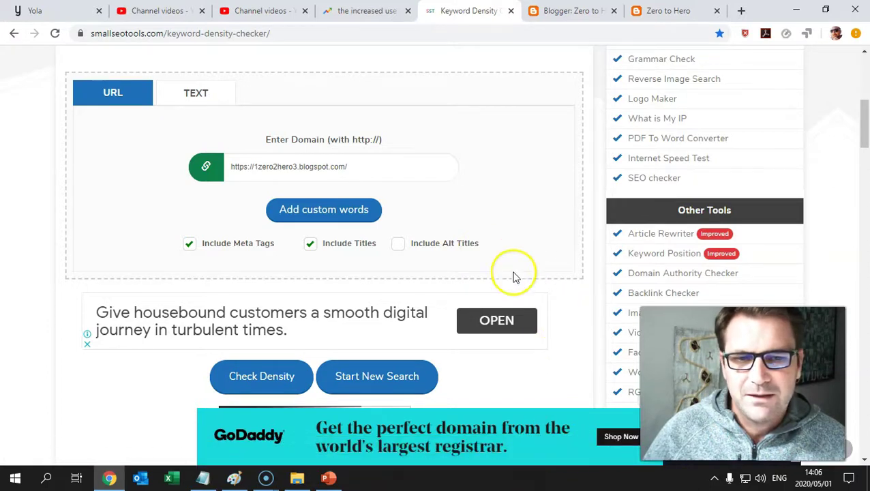
{"action": "scroll", "coordinate": [515, 274], "scroll_direction": "down", "scroll_amount": 2}
{"action": "scroll", "coordinate": [500, 277], "scroll_direction": "up", "scroll_amount": 2}
{"action": "scroll", "coordinate": [500, 277], "scroll_direction": "down", "scroll_amount": 1}
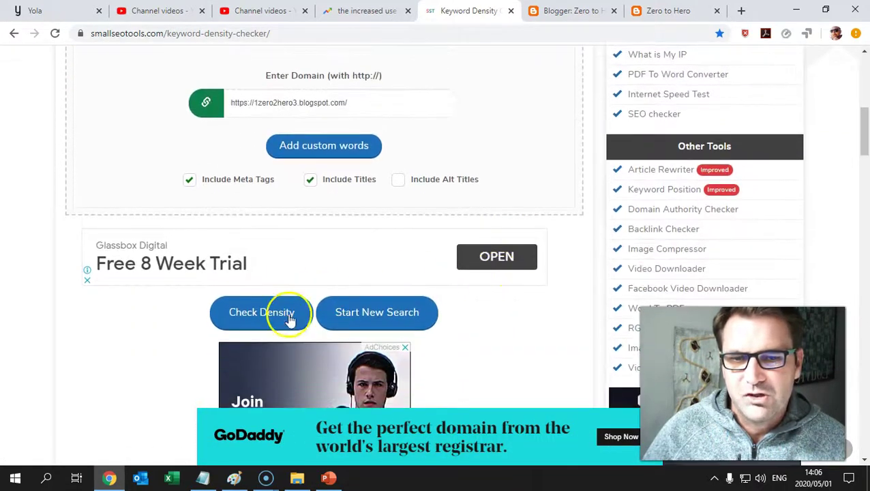
{"action": "left_click", "coordinate": [276, 320]}
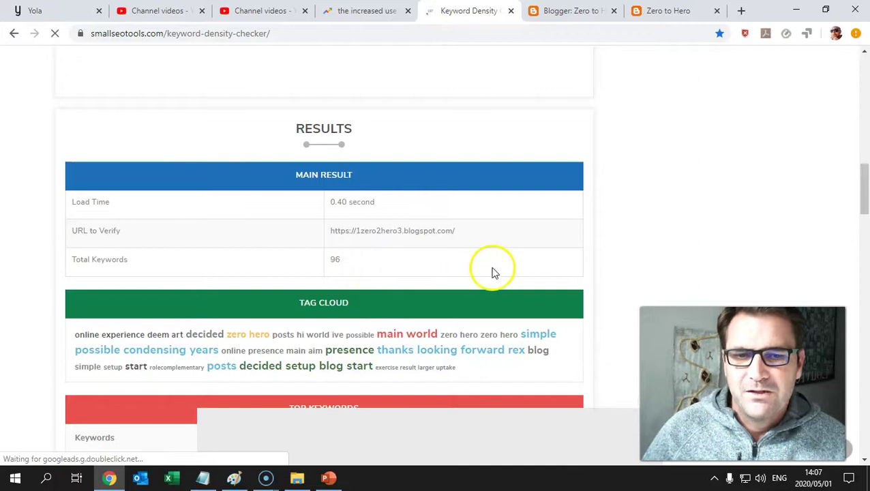
Step: Examine the blog's tag cloud, top keywords, and one-word and two-word keyword densities in the results
{"action": "scroll", "coordinate": [491, 272], "scroll_direction": "down", "scroll_amount": 2}
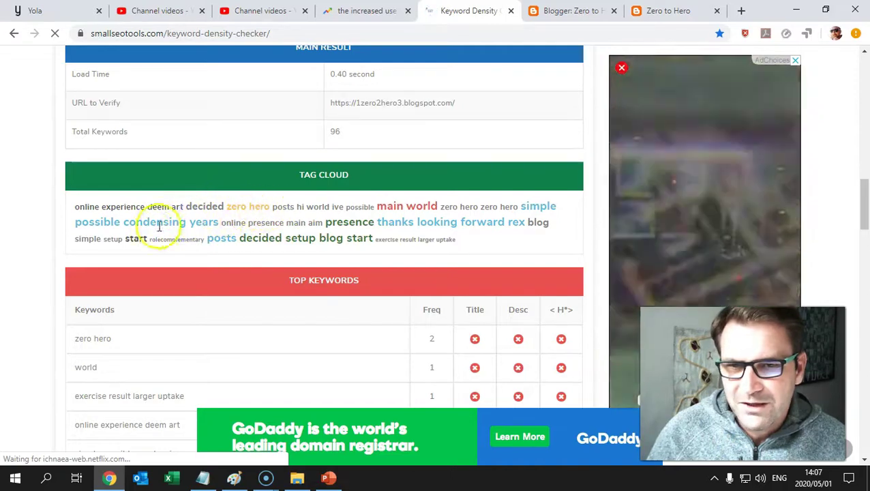
{"action": "scroll", "coordinate": [260, 236], "scroll_direction": "down", "scroll_amount": 2}
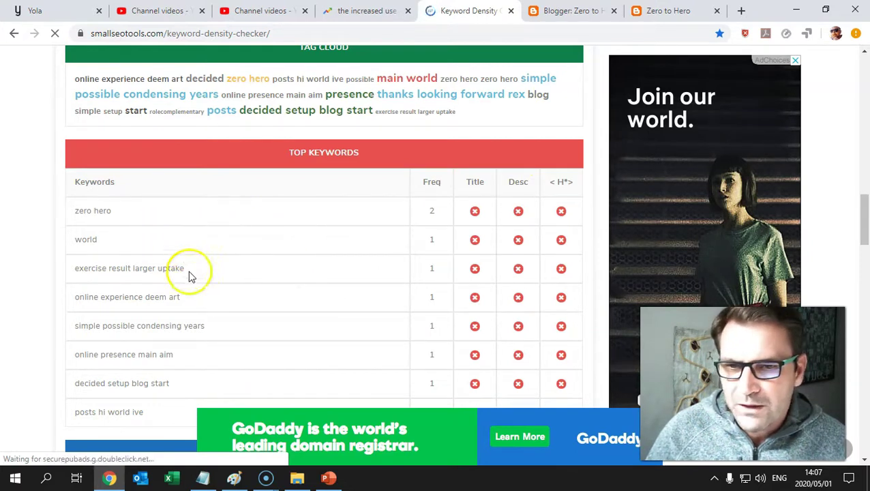
{"action": "scroll", "coordinate": [188, 274], "scroll_direction": "down", "scroll_amount": 1}
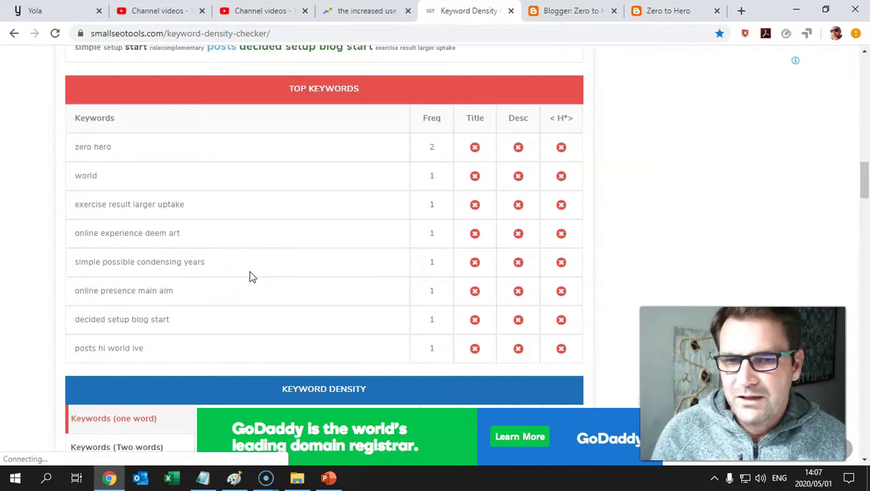
{"action": "scroll", "coordinate": [249, 276], "scroll_direction": "down", "scroll_amount": 4}
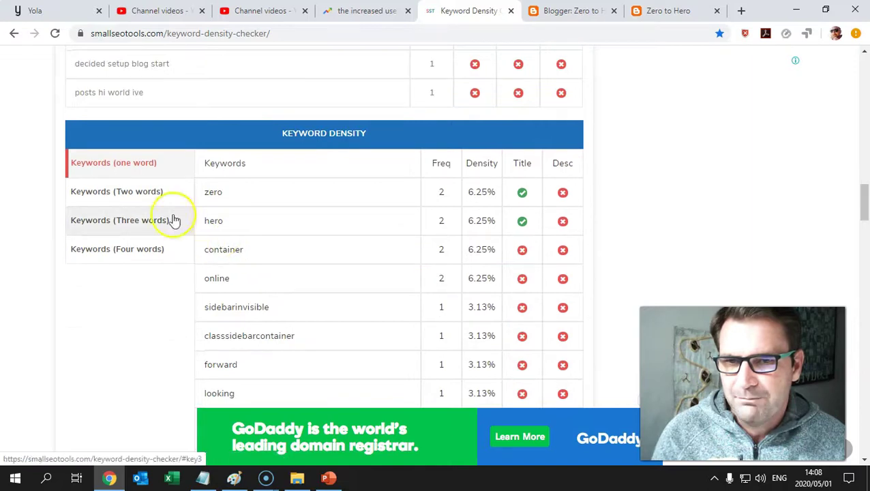
{"action": "left_click", "coordinate": [136, 199]}
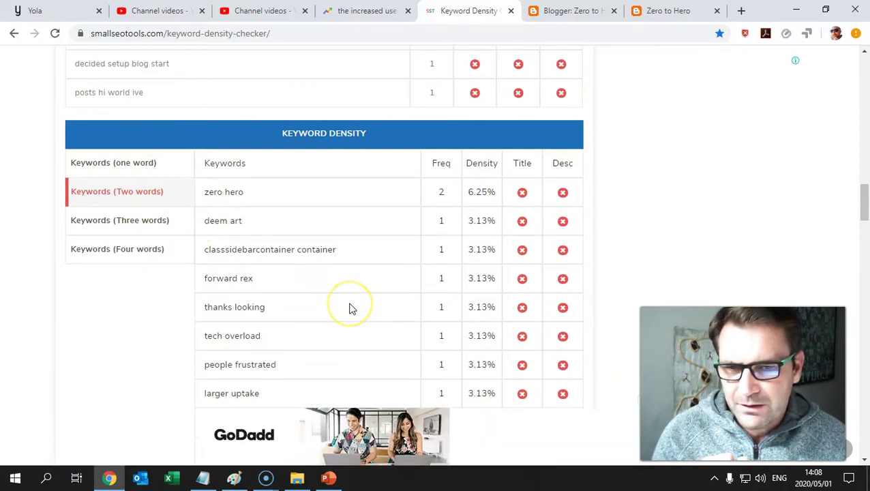
Step: Copy "setup blog" from the three-word keyword list into the Notepad notes below the existing question
{"action": "left_click", "coordinate": [86, 220]}
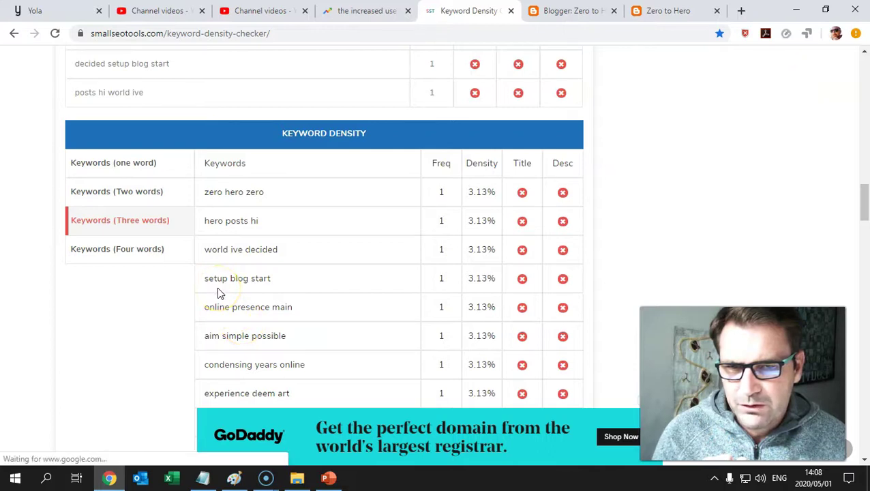
{"action": "left_click_drag", "start_coordinate": [203, 278], "coordinate": [250, 282]}
{"action": "right_click", "coordinate": [250, 282]}
{"action": "left_click", "coordinate": [251, 290]}
{"action": "left_click", "coordinate": [203, 478]}
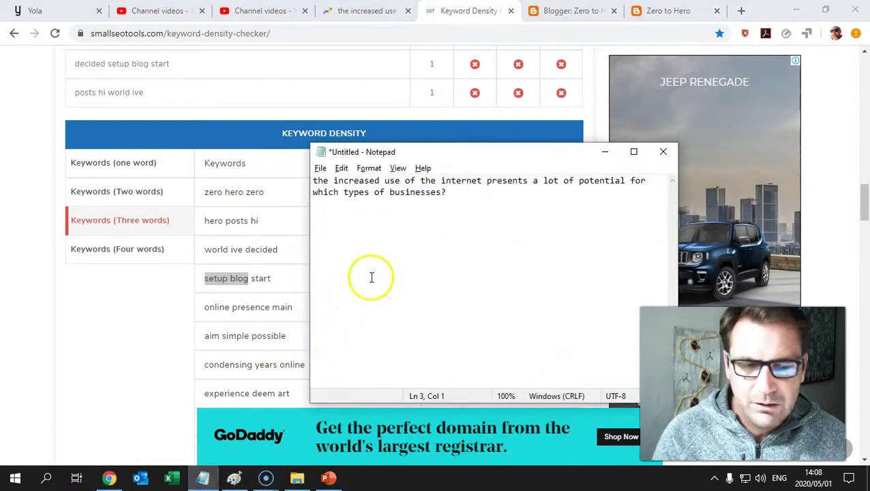
{"action": "right_click", "coordinate": [319, 218]}
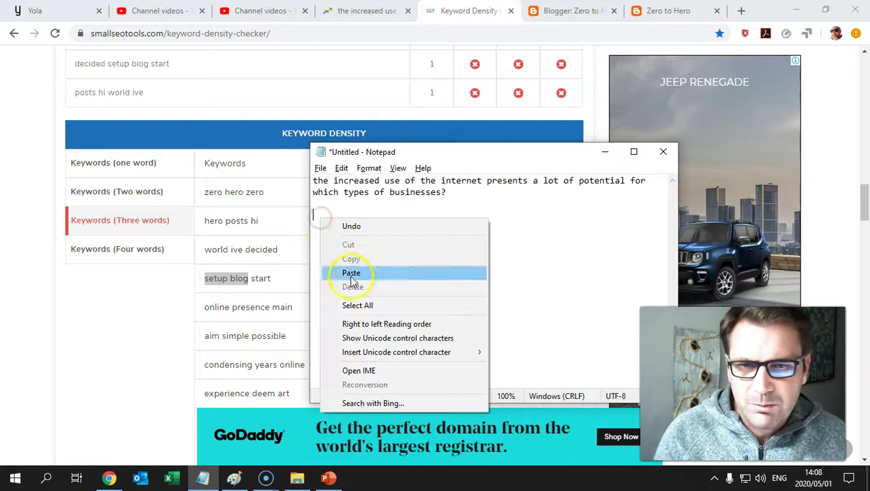
{"action": "left_click", "coordinate": [352, 275]}
{"action": "left_click", "coordinate": [594, 158]}
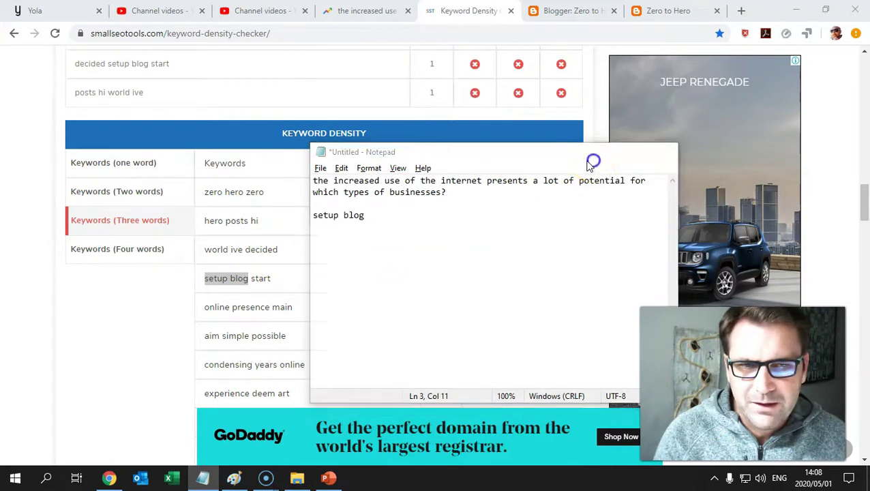
Step: Copy "online presence" from the three-word keyword list onto a new line in the Notepad notes
{"action": "left_click_drag", "start_coordinate": [204, 307], "coordinate": [271, 309]}
{"action": "right_click", "coordinate": [273, 312]}
{"action": "left_click", "coordinate": [286, 321]}
{"action": "left_click", "coordinate": [205, 477]}
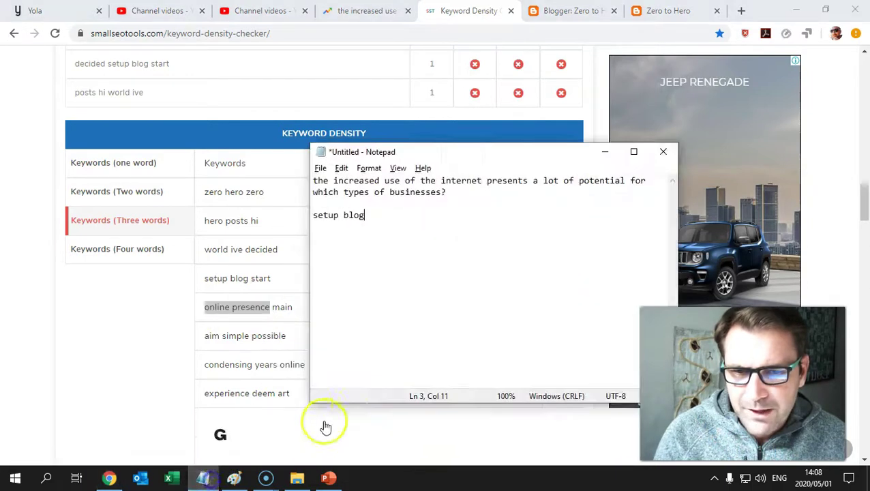
{"action": "key", "text": "Return"}
{"action": "right_click", "coordinate": [322, 224]}
{"action": "left_click", "coordinate": [345, 276]}
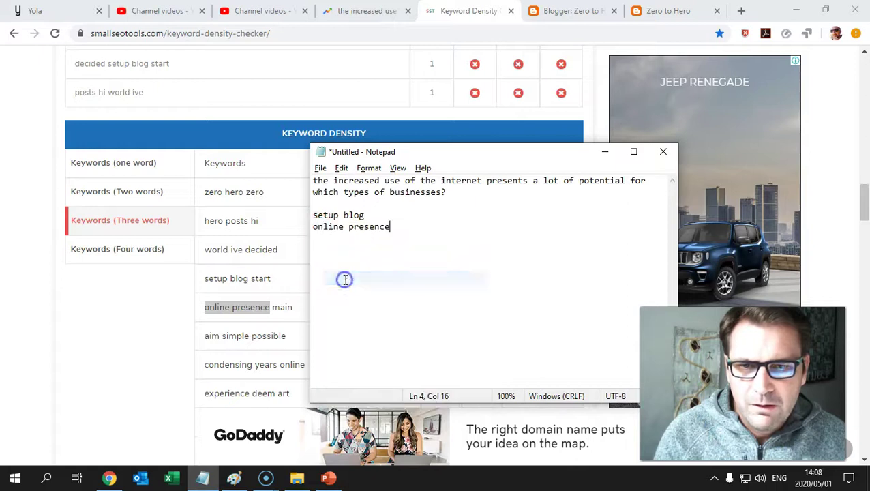
{"action": "left_click", "coordinate": [605, 152]}
Step: Copy "simple possible" from the three-word keyword list onto the line below "online presence" in Notepad
{"action": "scroll", "coordinate": [350, 321], "scroll_direction": "down", "scroll_amount": 3}
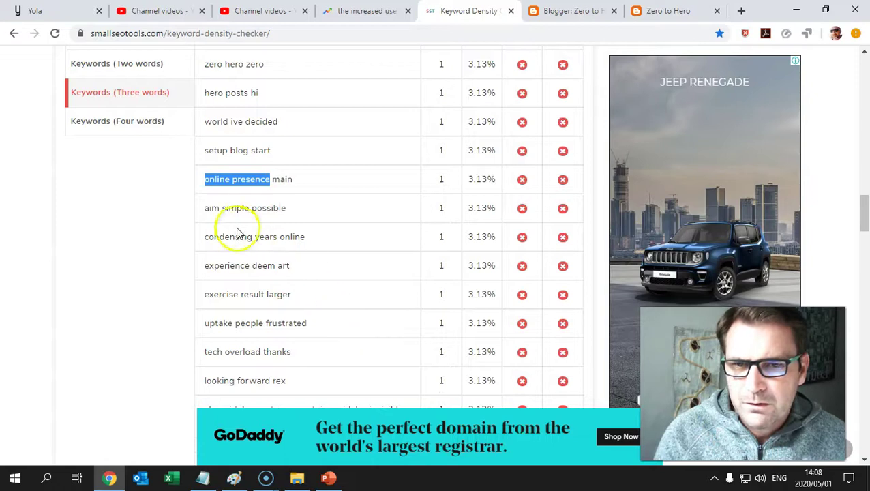
{"action": "left_click_drag", "start_coordinate": [222, 210], "coordinate": [285, 215]}
{"action": "right_click", "coordinate": [286, 216]}
{"action": "left_click", "coordinate": [287, 217]}
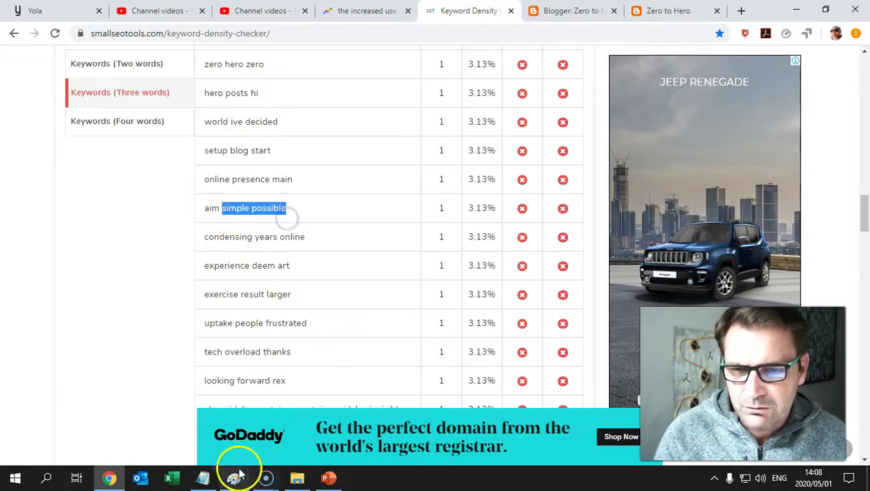
{"action": "left_click", "coordinate": [203, 477]}
{"action": "left_click", "coordinate": [359, 248]}
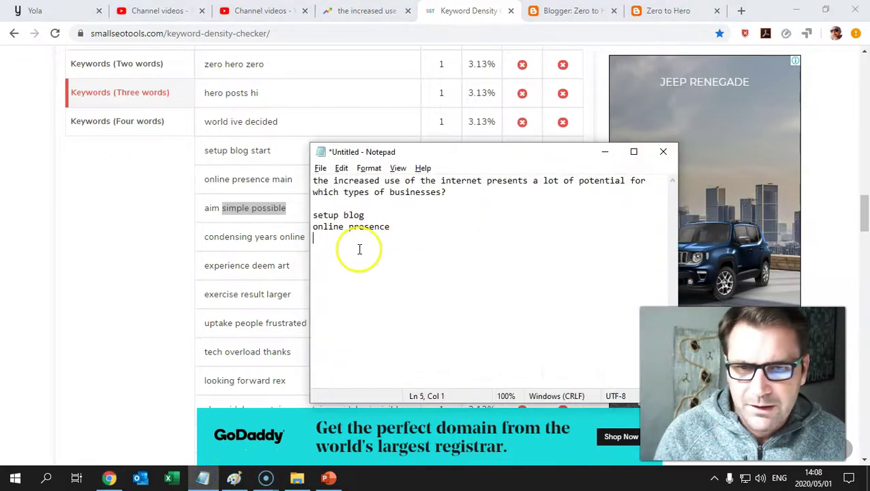
{"action": "right_click", "coordinate": [330, 241]}
{"action": "left_click", "coordinate": [352, 294]}
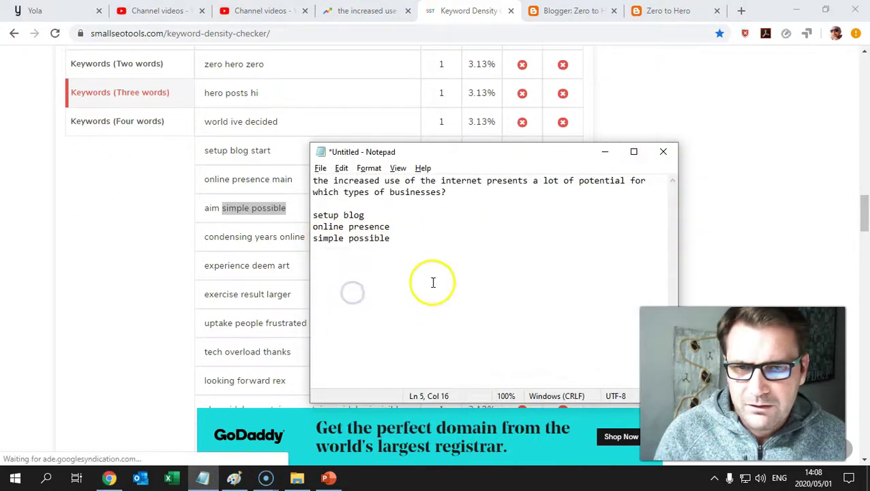
Step: Examine the remaining three-word keywords in the density results for further useful phrases
{"action": "left_click", "coordinate": [605, 152]}
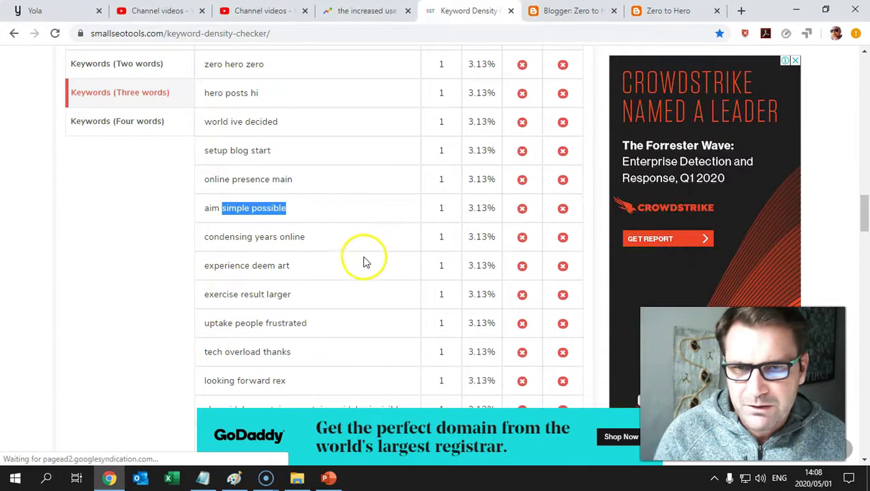
{"action": "scroll", "coordinate": [366, 263], "scroll_direction": "down", "scroll_amount": 1}
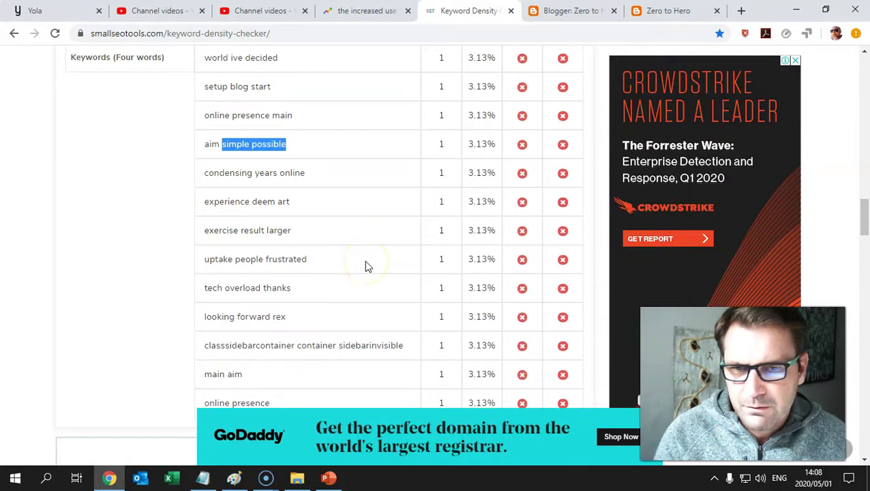
{"action": "scroll", "coordinate": [366, 266], "scroll_direction": "down", "scroll_amount": 1}
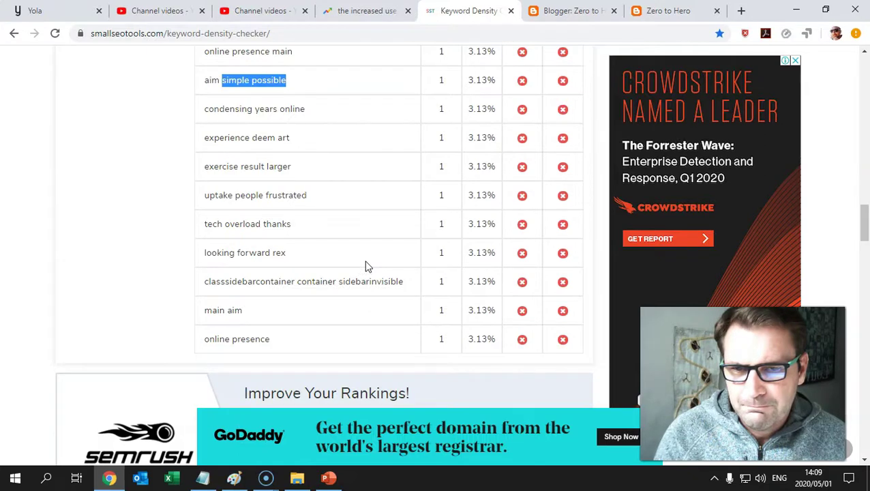
{"action": "scroll", "coordinate": [249, 339], "scroll_direction": "up", "scroll_amount": 1}
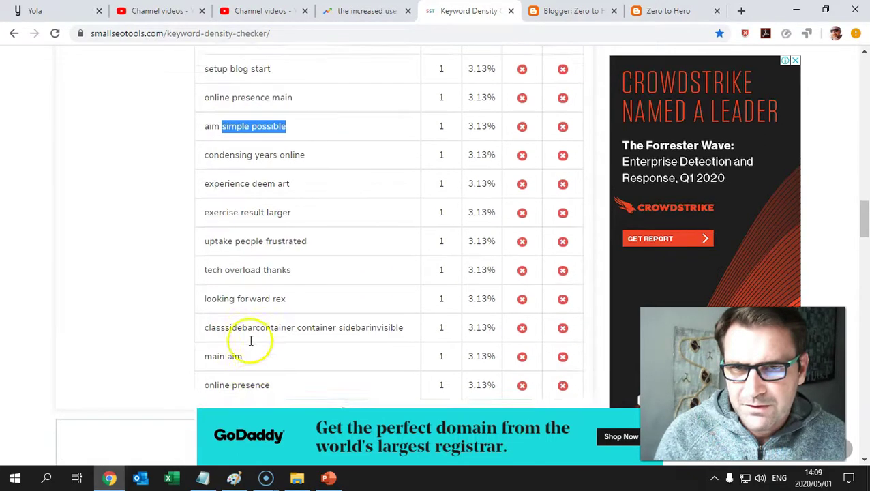
{"action": "scroll", "coordinate": [249, 341], "scroll_direction": "up", "scroll_amount": 2}
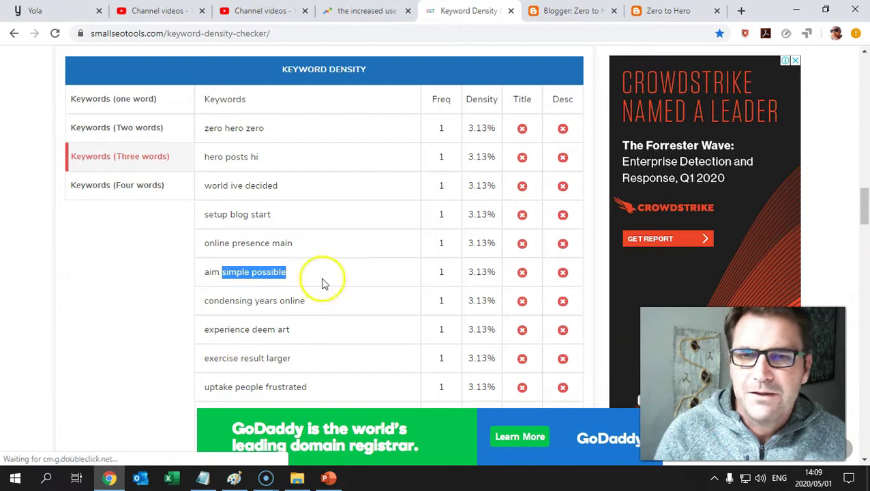
{"action": "scroll", "coordinate": [311, 268], "scroll_direction": "up", "scroll_amount": 1}
{"action": "scroll", "coordinate": [354, 239], "scroll_direction": "up", "scroll_amount": 4}
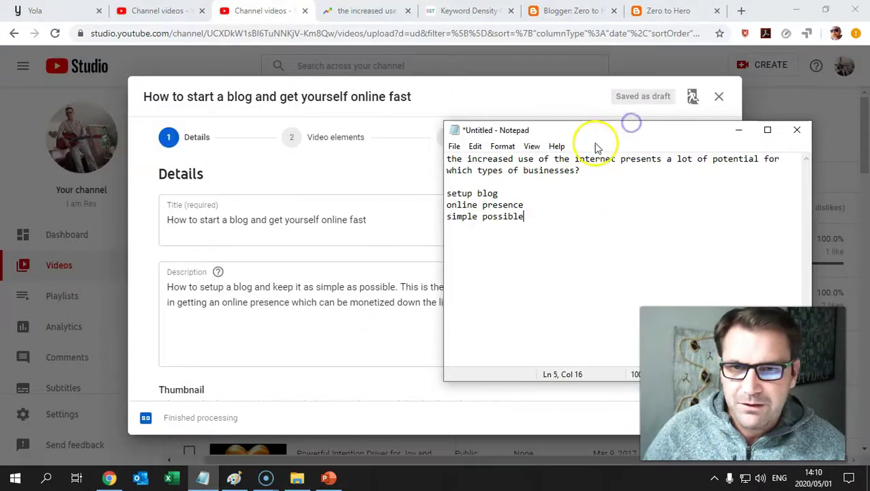
Step: Compare the three key phrases in the Notepad notes with the video's description in YouTube Studio
{"action": "left_click_drag", "start_coordinate": [587, 137], "coordinate": [616, 94]}
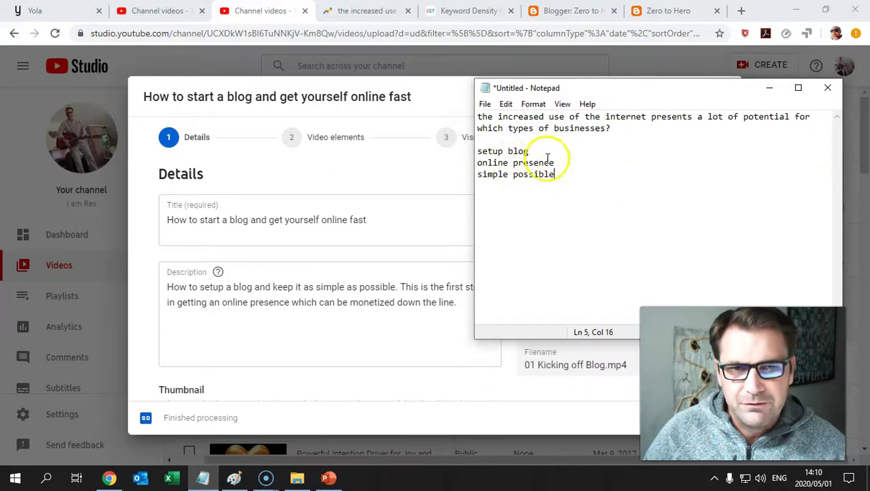
{"action": "left_click_drag", "start_coordinate": [480, 149], "coordinate": [556, 174]}
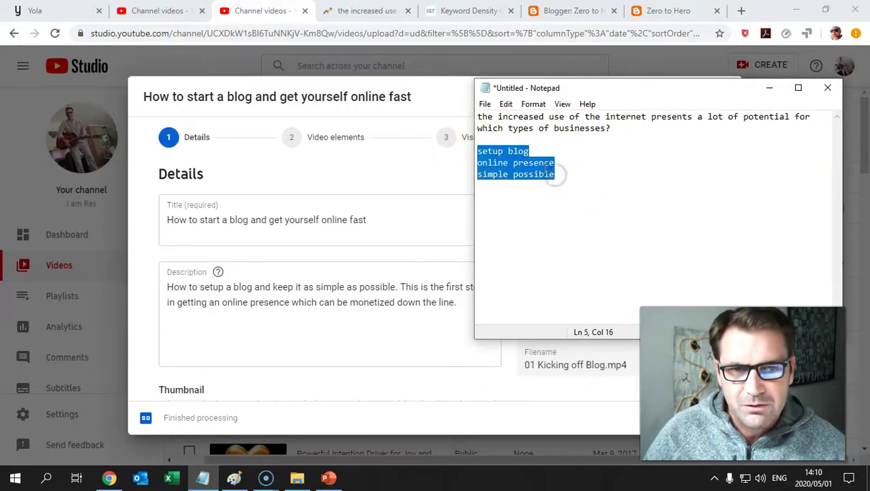
{"action": "left_click", "coordinate": [314, 337]}
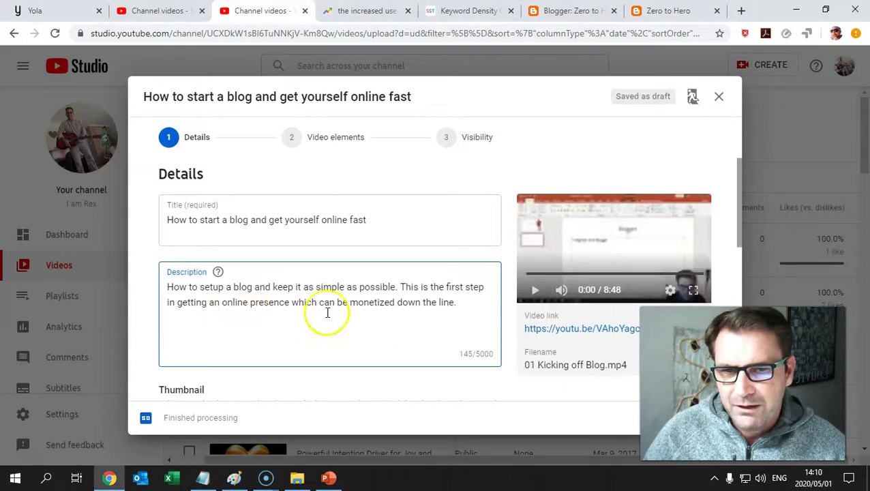
{"action": "left_click", "coordinate": [200, 472]}
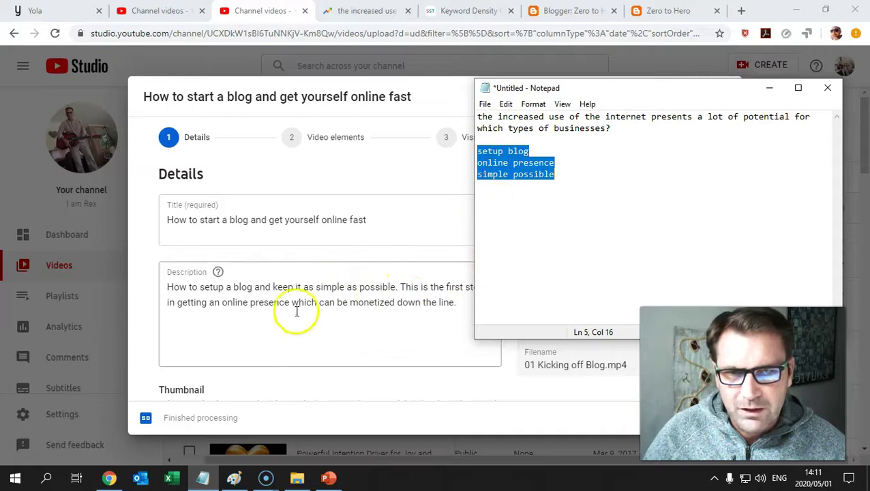
{"action": "left_click_drag", "start_coordinate": [604, 92], "coordinate": [620, 82]}
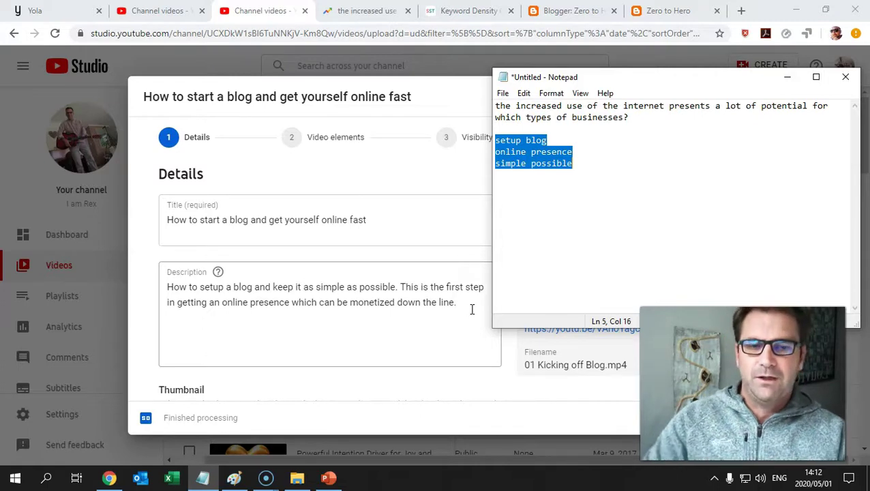
{"action": "left_click", "coordinate": [472, 309]}
Step: Switch to the Zero to Hero presentation in PowerPoint and select its title slide
{"action": "scroll", "coordinate": [437, 318], "scroll_direction": "down", "scroll_amount": 2}
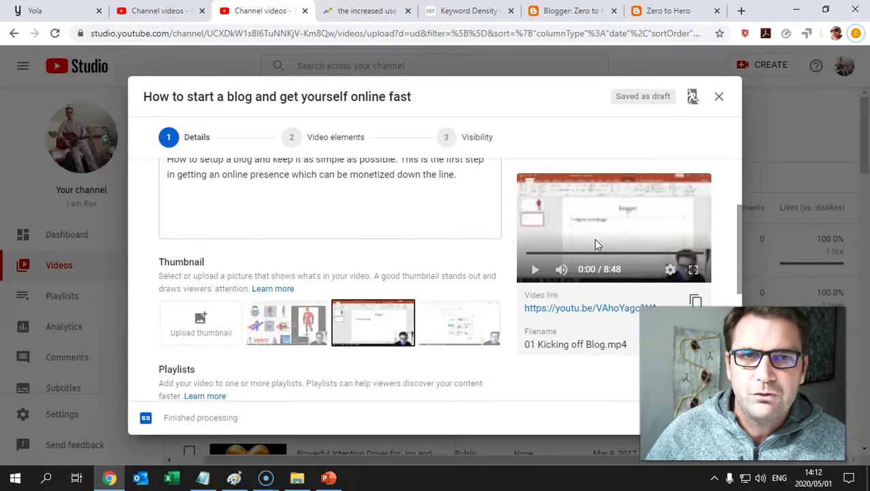
{"action": "left_click", "coordinate": [329, 480]}
{"action": "left_click", "coordinate": [56, 148]}
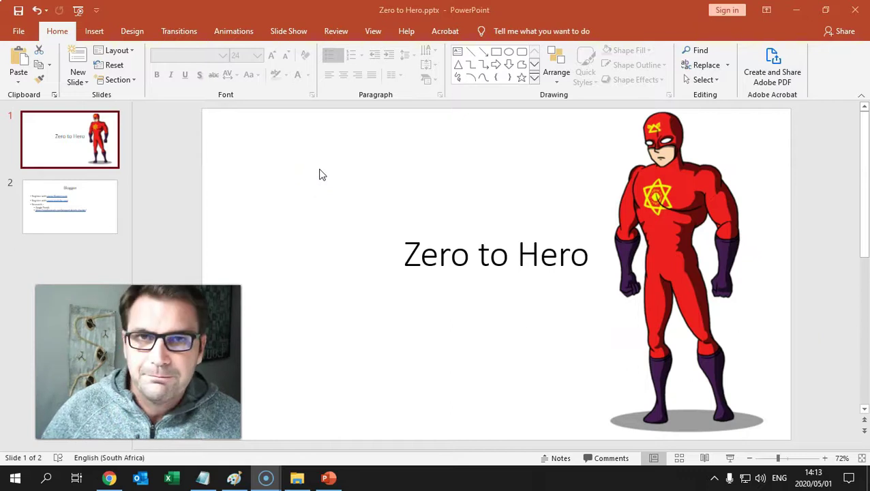
Step: Switch to the ZerotoHero folder in File Explorer and create a new folder named Pics in it
{"action": "key", "text": "alt+Tab"}
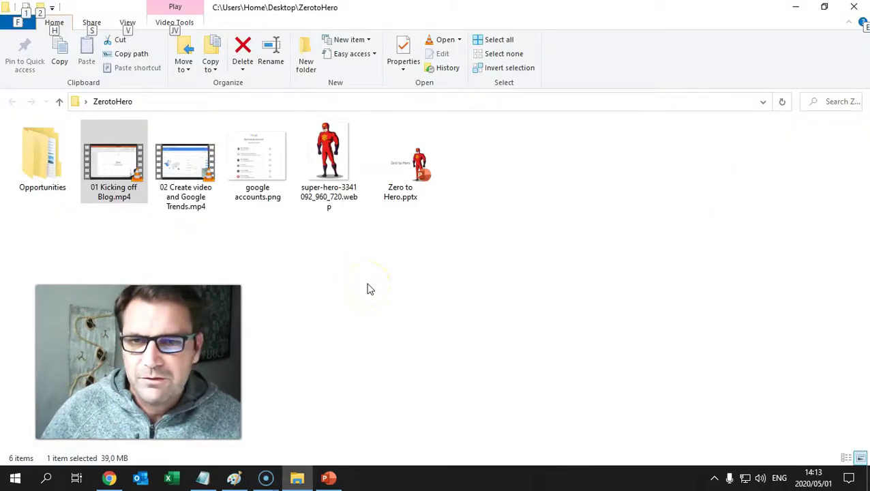
{"action": "left_click", "coordinate": [306, 61]}
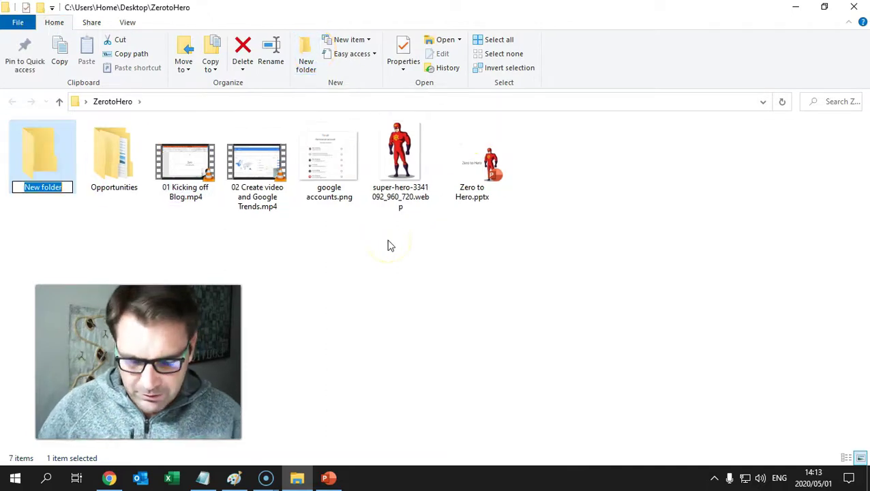
{"action": "type", "text": "Pics"}
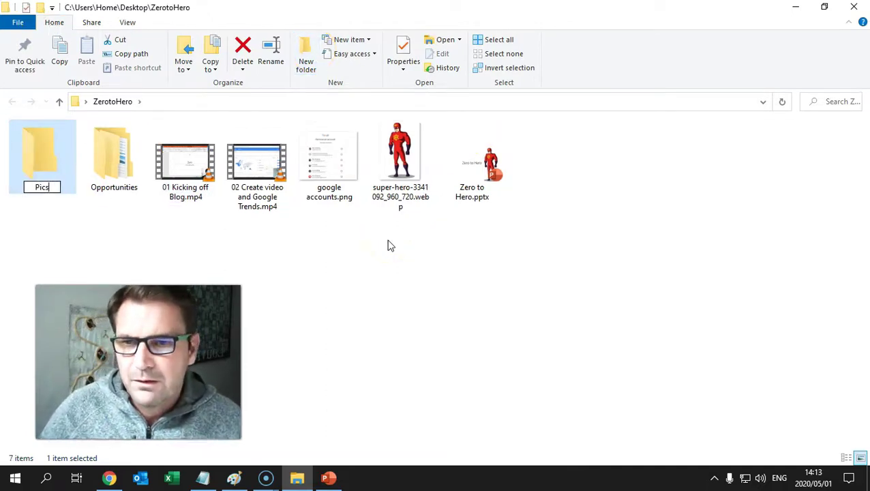
{"action": "left_click", "coordinate": [389, 244]}
{"action": "left_click", "coordinate": [136, 162]}
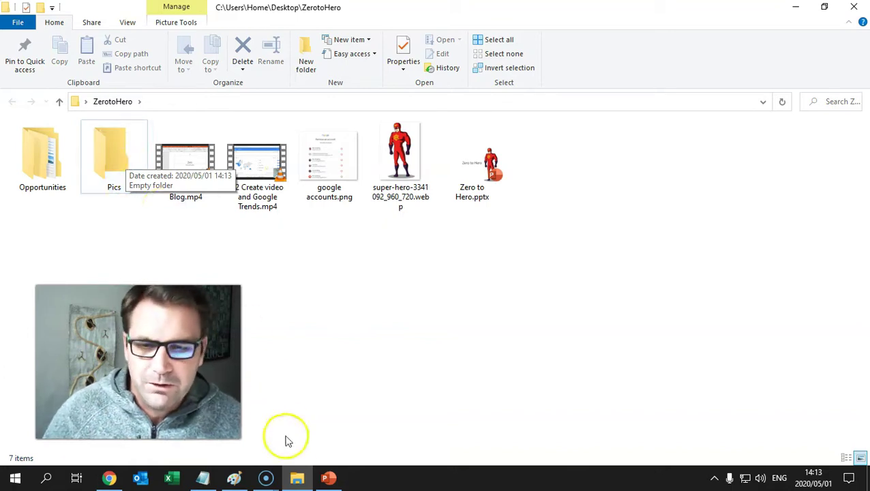
Step: Export all slides of the Zero to Hero presentation from PowerPoint as PNG images into the Pics folder
{"action": "left_click", "coordinate": [328, 478]}
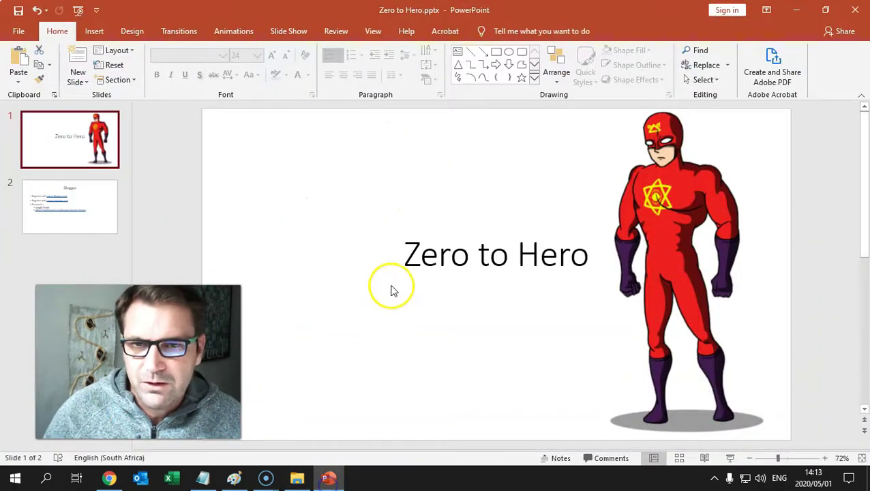
{"action": "left_click", "coordinate": [18, 31]}
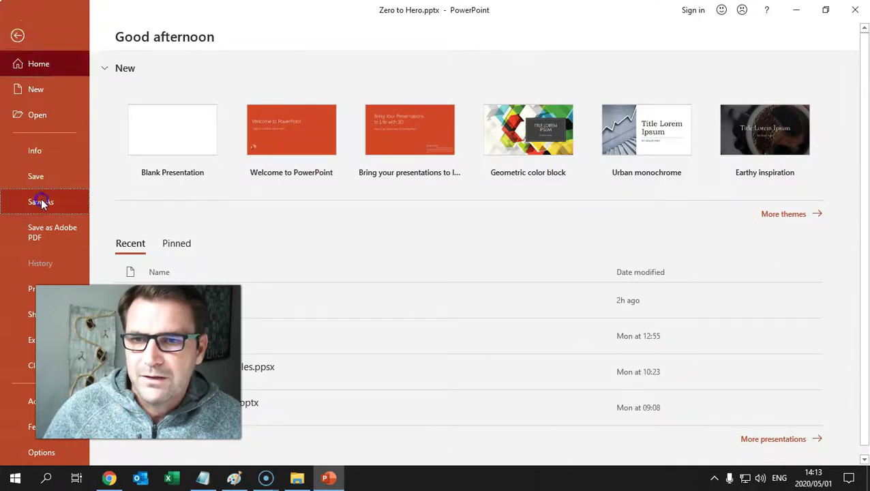
{"action": "left_click", "coordinate": [41, 200]}
{"action": "left_click", "coordinate": [404, 139]}
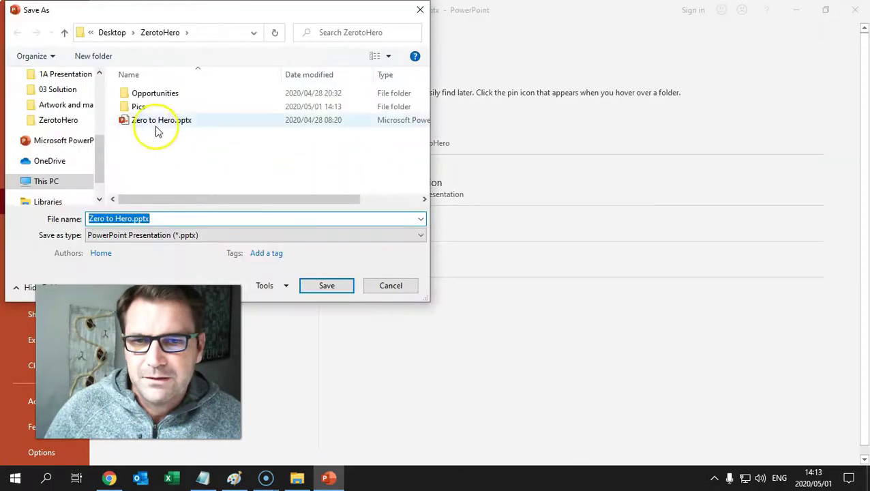
{"action": "double_click", "coordinate": [146, 109]}
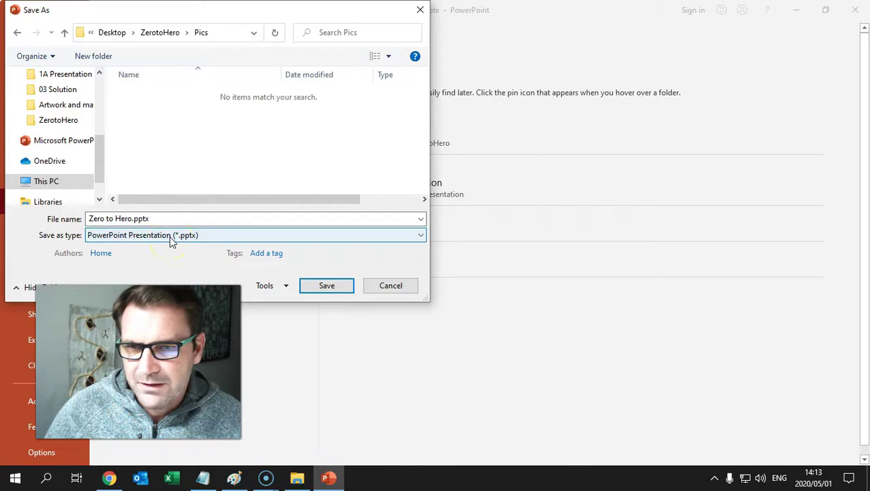
{"action": "left_click", "coordinate": [170, 236]}
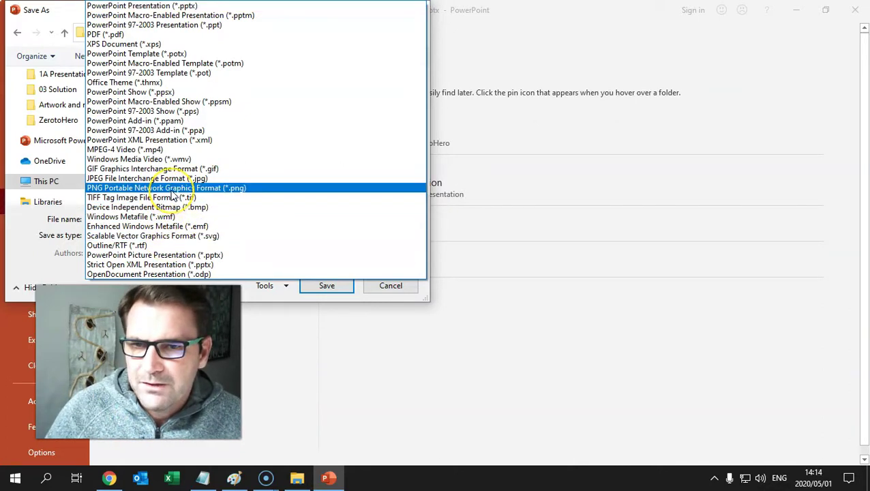
{"action": "left_click", "coordinate": [172, 190]}
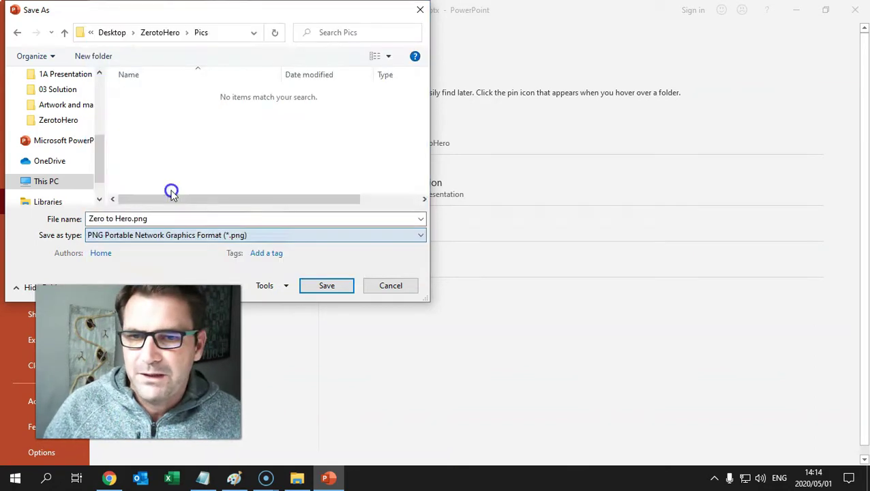
{"action": "left_click", "coordinate": [328, 286]}
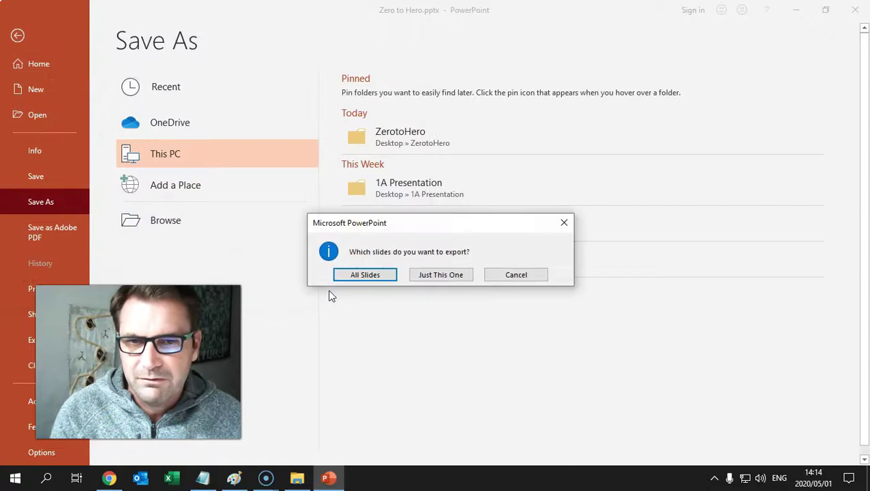
{"action": "left_click", "coordinate": [385, 278]}
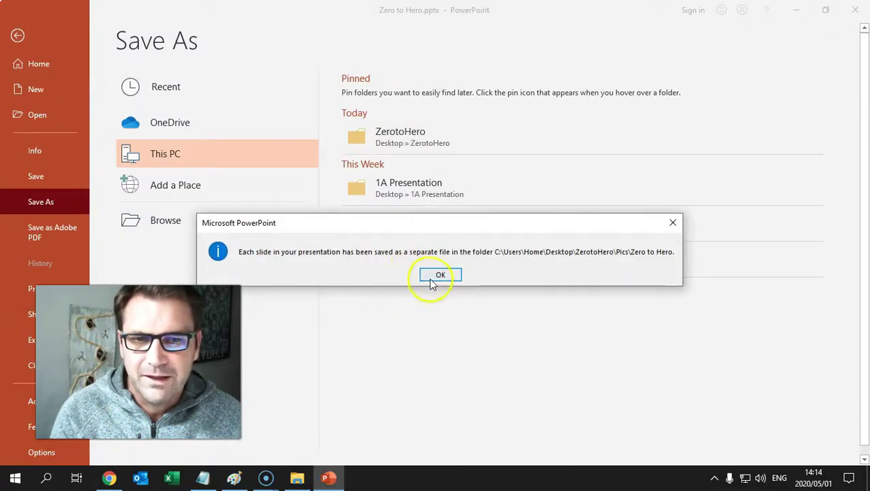
{"action": "left_click", "coordinate": [434, 281]}
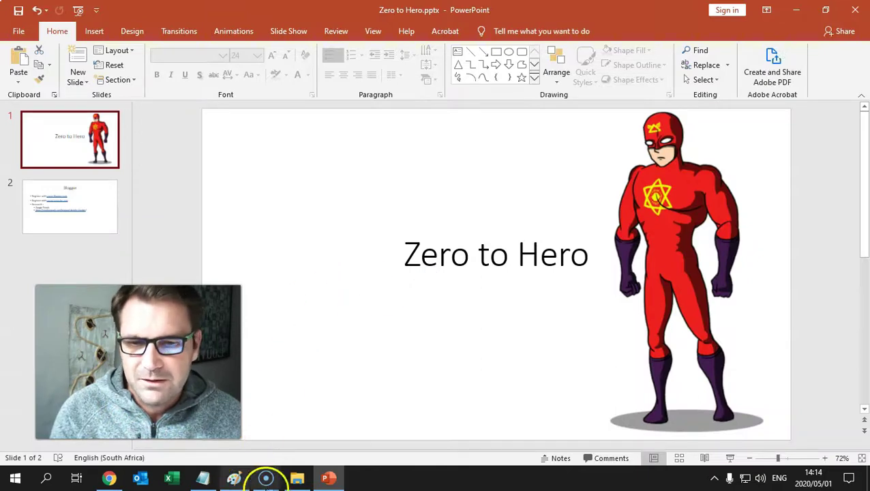
Step: Open the exported Slide1.PNG from the Zero to Hero folder inside Pics in Photos
{"action": "left_click", "coordinate": [297, 477]}
{"action": "left_click", "coordinate": [122, 160]}
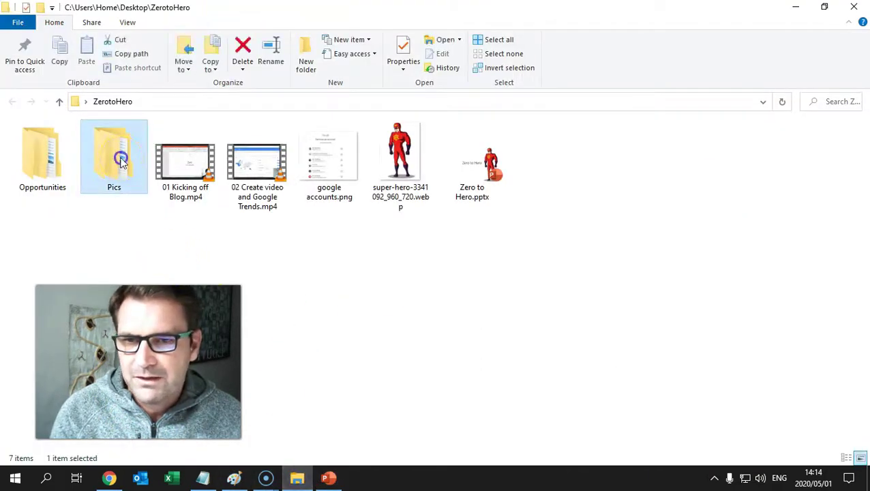
{"action": "double_click", "coordinate": [121, 160]}
{"action": "double_click", "coordinate": [35, 142]}
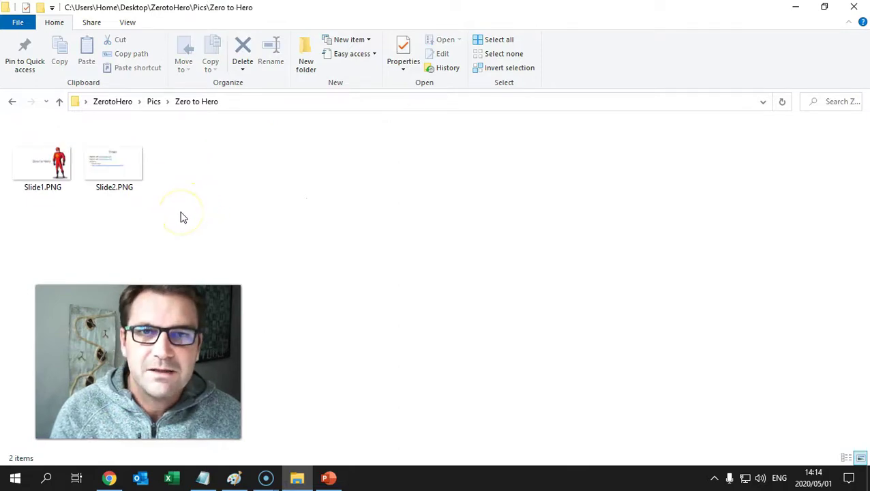
{"action": "left_click", "coordinate": [58, 174]}
{"action": "right_click", "coordinate": [57, 174]}
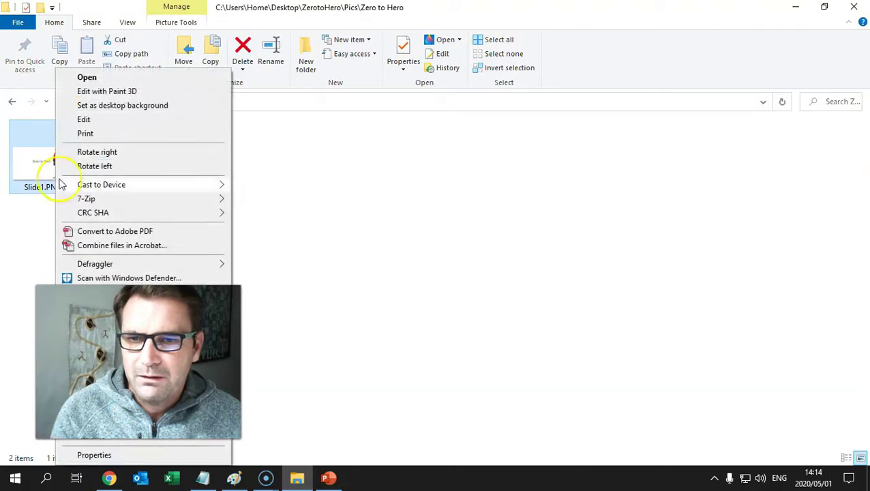
{"action": "mouse_move", "coordinate": [119, 304]}
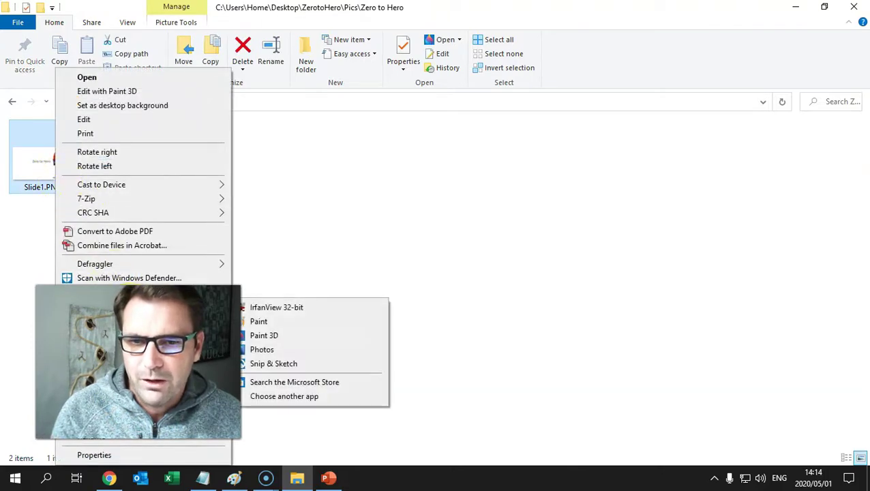
{"action": "left_click", "coordinate": [298, 350]}
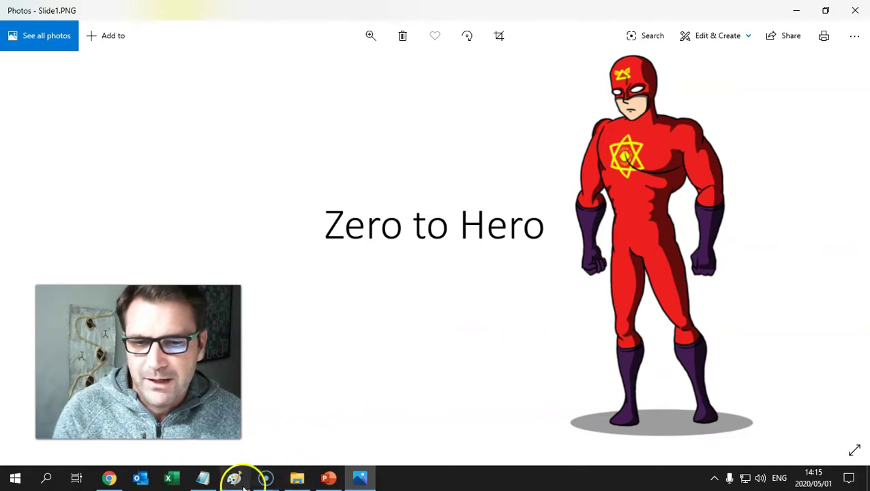
Step: Return to YouTube Studio in Chrome and upload the exported Slide1.PNG title slide as the video's custom thumbnail
{"action": "left_click", "coordinate": [109, 478]}
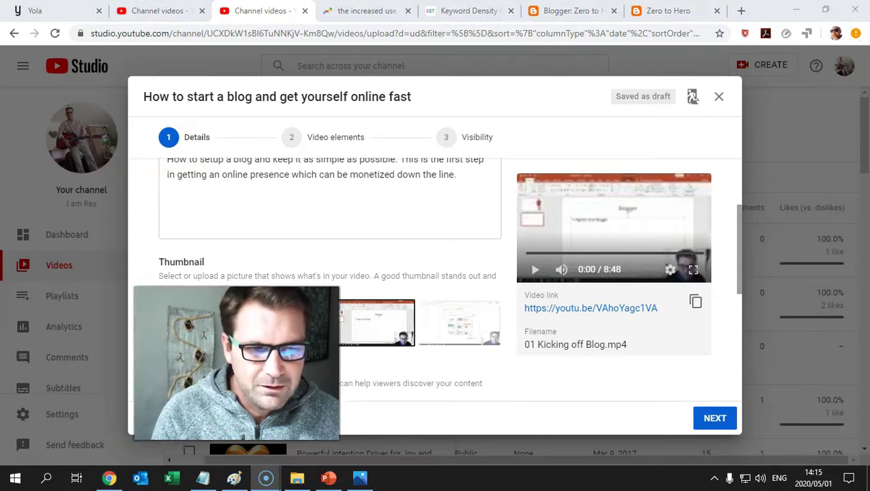
{"action": "left_click", "coordinate": [195, 315]}
{"action": "double_click", "coordinate": [227, 96]}
{"action": "left_click", "coordinate": [154, 95]}
{"action": "double_click", "coordinate": [153, 95]}
{"action": "left_click", "coordinate": [152, 101]}
{"action": "left_click", "coordinate": [317, 286]}
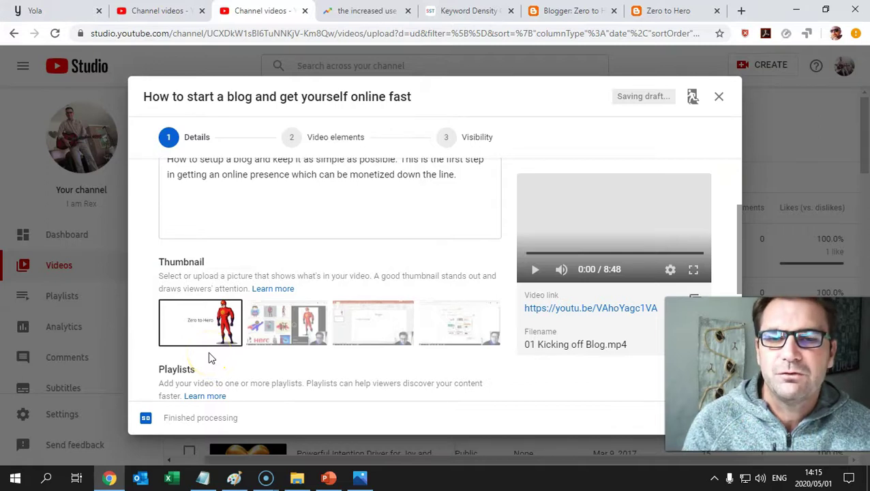
{"action": "scroll", "coordinate": [210, 358], "scroll_direction": "up", "scroll_amount": 2}
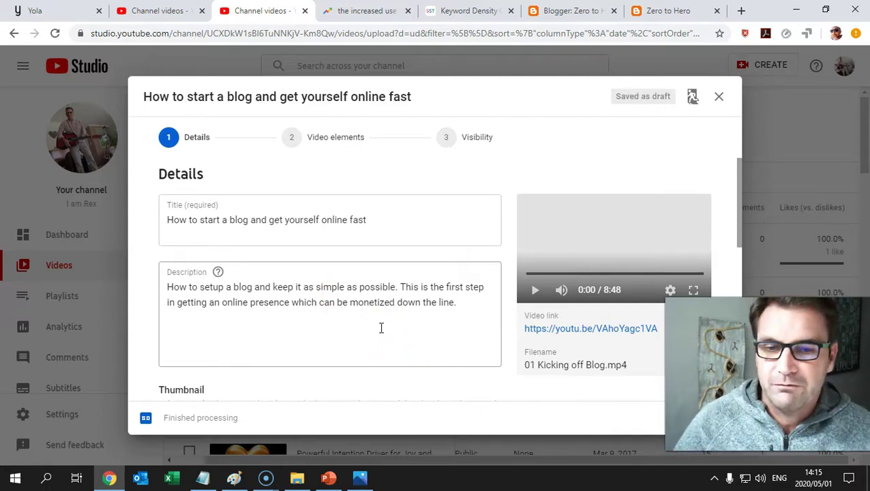
{"action": "scroll", "coordinate": [381, 329], "scroll_direction": "down", "scroll_amount": 4}
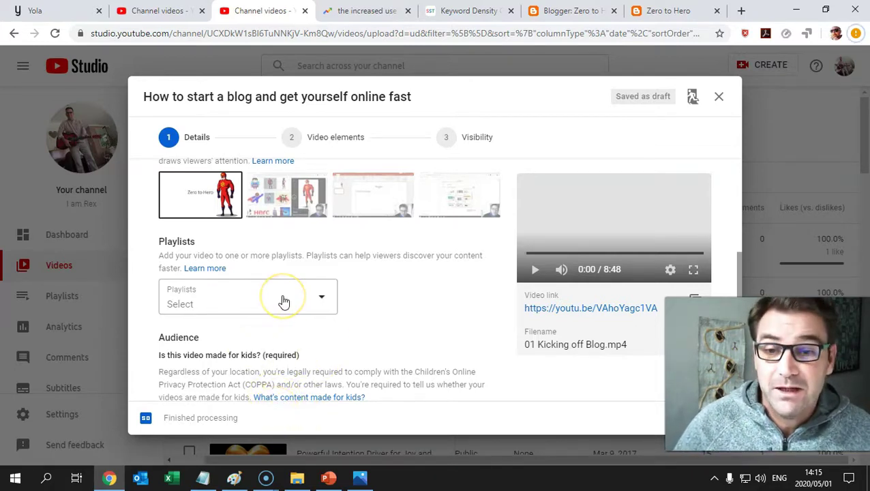
Step: Create a public playlist titled "Starting Online from scratch" and add the video to it
{"action": "left_click", "coordinate": [320, 298]}
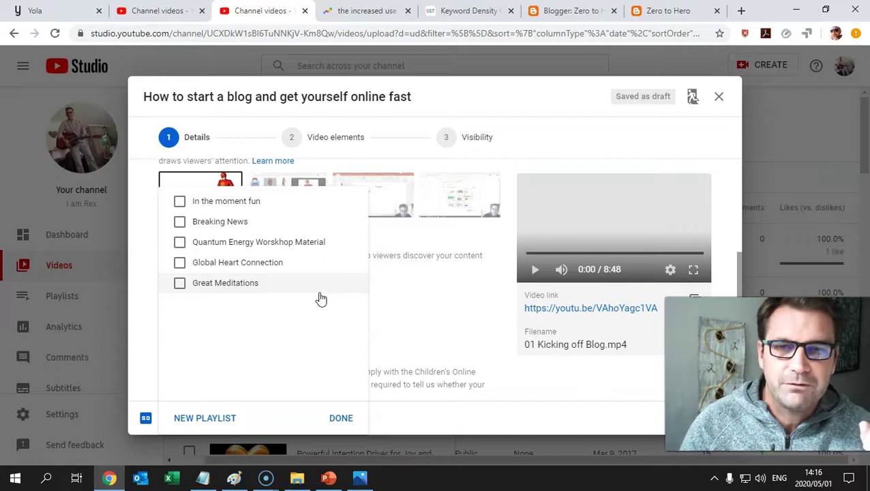
{"action": "left_click", "coordinate": [202, 417]}
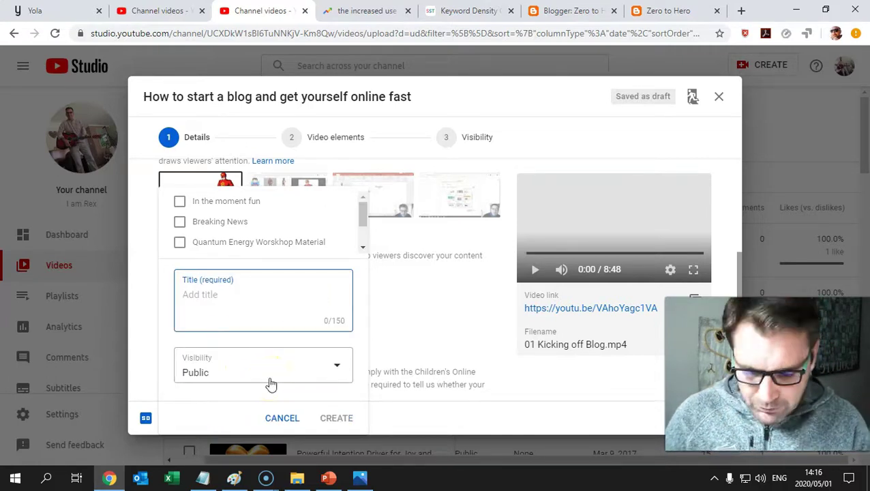
{"action": "type", "text": "Starting Online from scratch"}
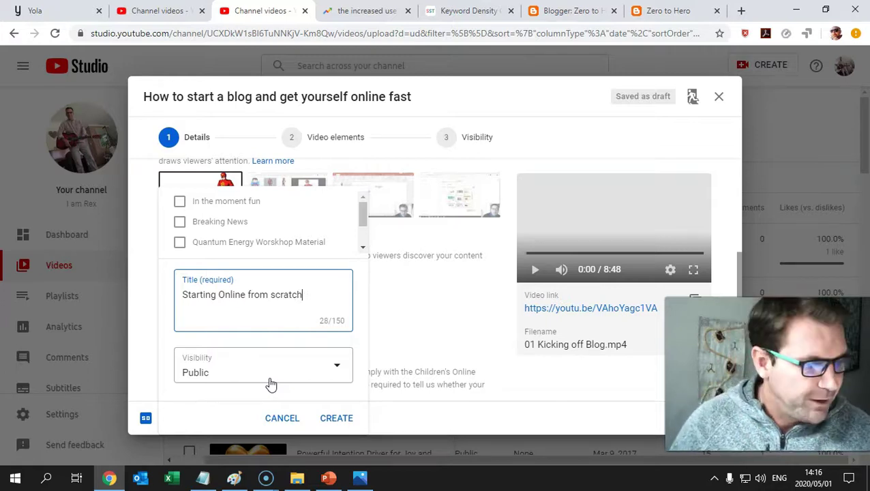
{"action": "left_click", "coordinate": [281, 320]}
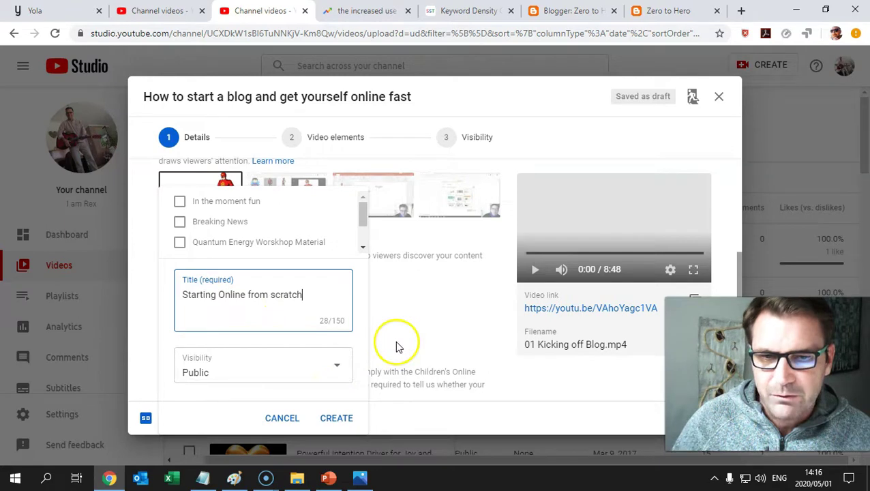
{"action": "left_click", "coordinate": [338, 417]}
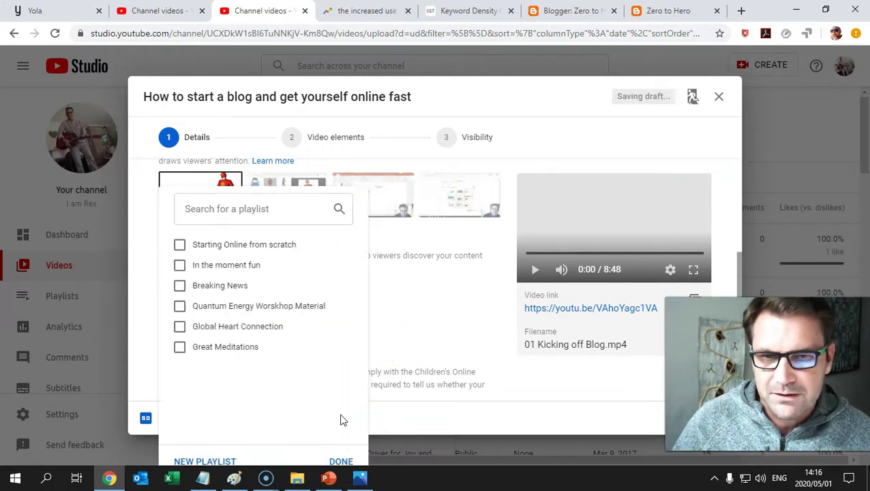
{"action": "left_click", "coordinate": [181, 245]}
{"action": "left_click", "coordinate": [341, 461]}
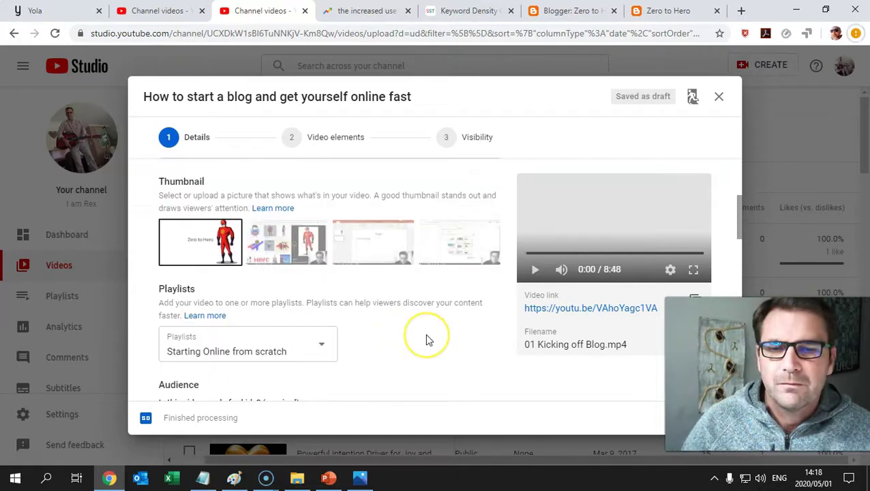
{"action": "left_click", "coordinate": [429, 339]}
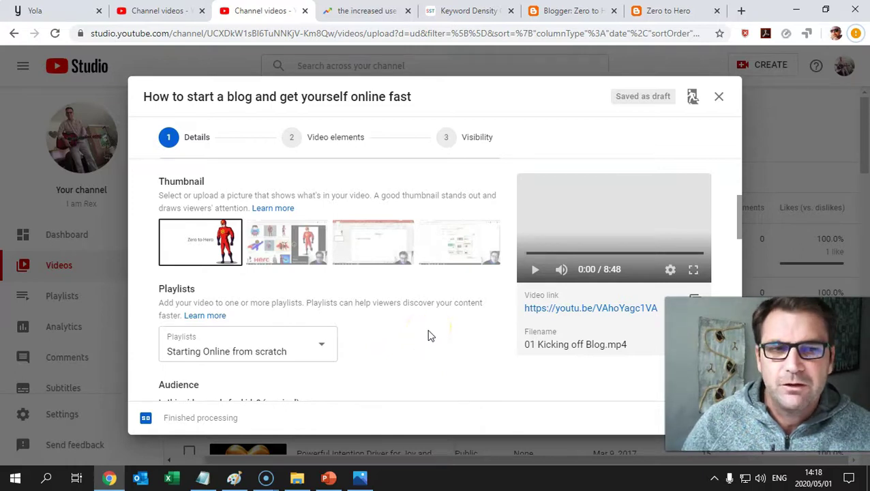
Step: Declare in the audience settings that the video is not made for kids
{"action": "scroll", "coordinate": [429, 335], "scroll_direction": "down", "scroll_amount": 3}
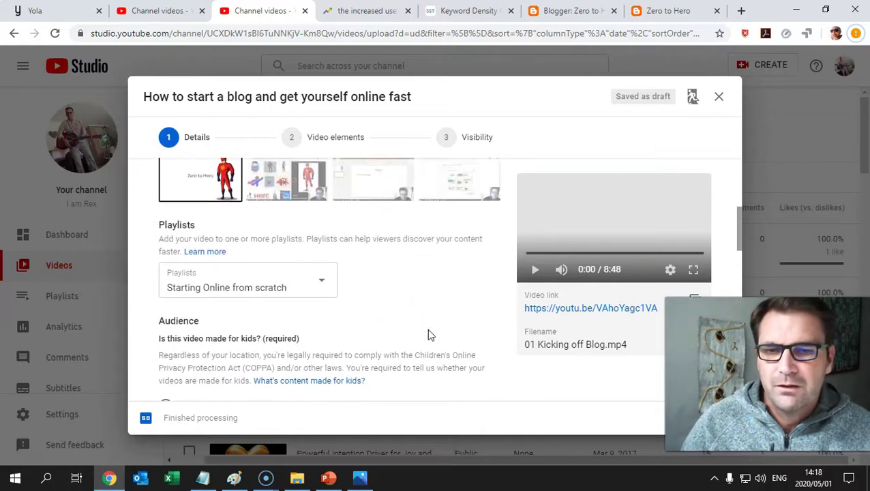
{"action": "left_click", "coordinate": [422, 334]}
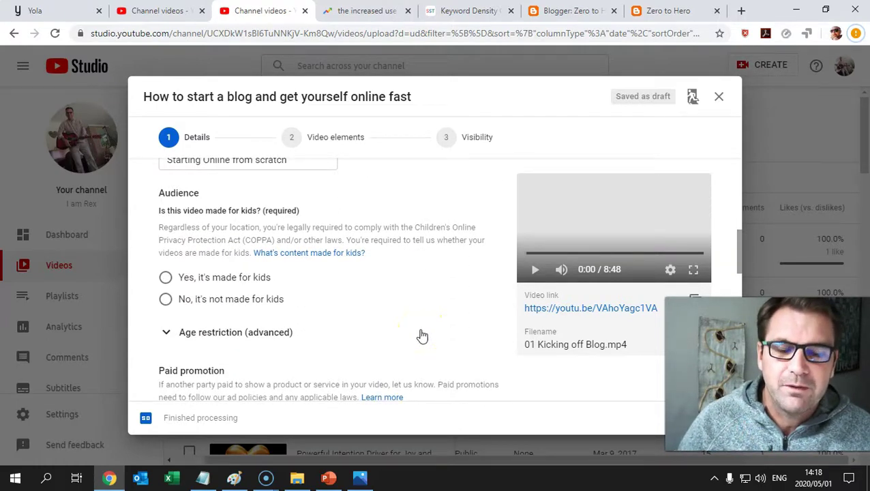
{"action": "left_click", "coordinate": [422, 335]}
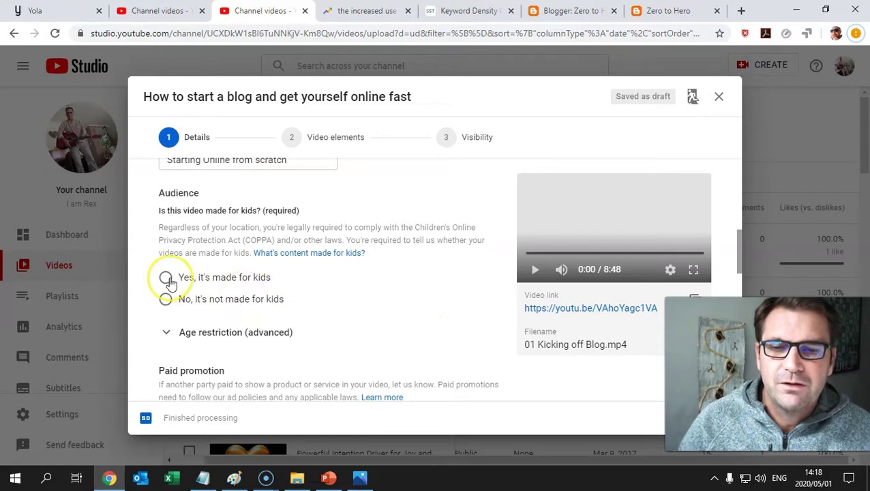
{"action": "left_click", "coordinate": [322, 312]}
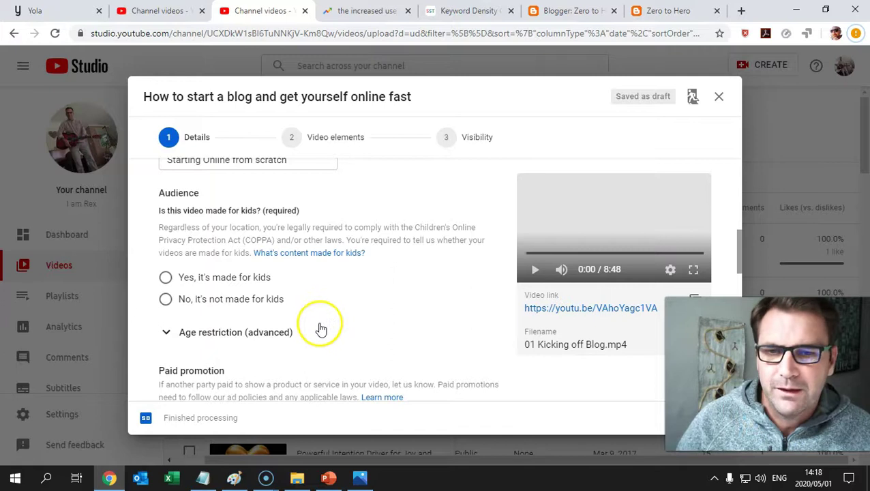
{"action": "left_click", "coordinate": [167, 301]}
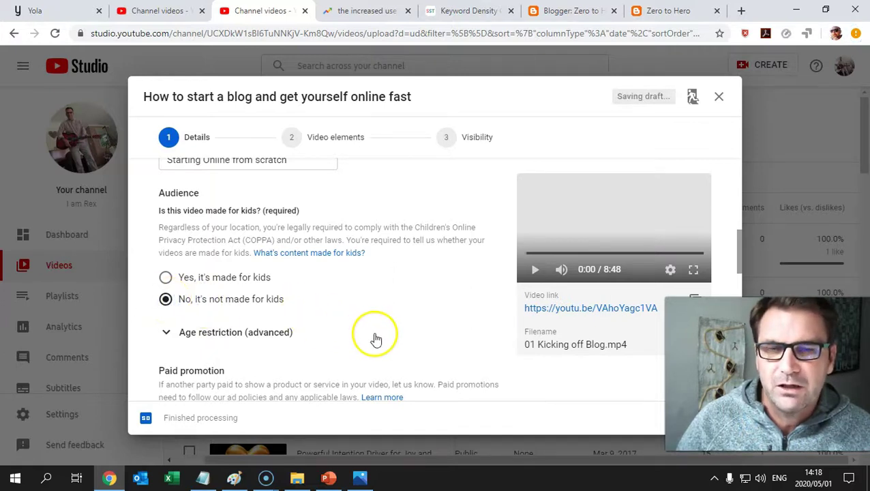
Step: Review the paid promotion, tags, language and captions, recording date and location, and license settings of the video
{"action": "scroll", "coordinate": [446, 339], "scroll_direction": "down", "scroll_amount": 2}
{"action": "left_click", "coordinate": [438, 344]}
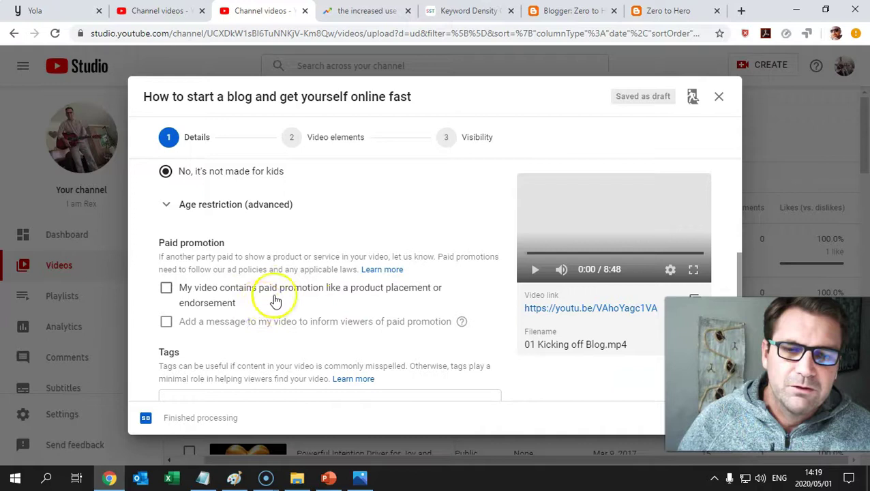
{"action": "scroll", "coordinate": [254, 307], "scroll_direction": "down", "scroll_amount": 1}
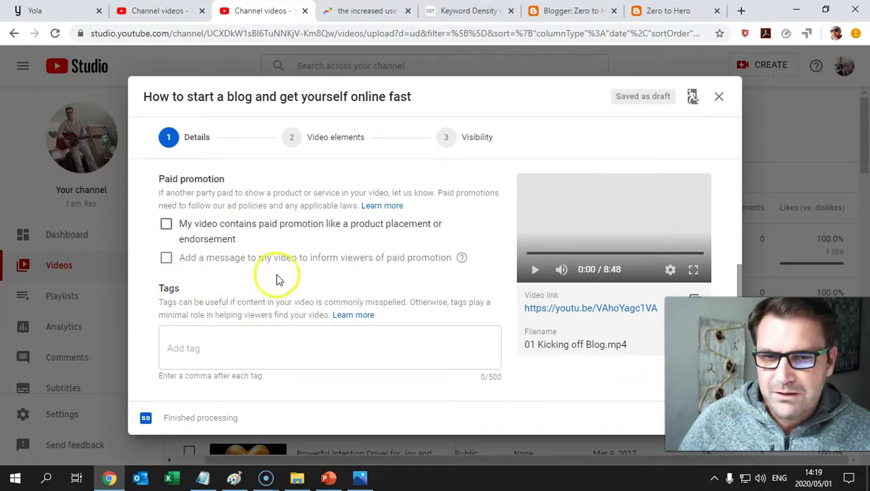
{"action": "scroll", "coordinate": [410, 292], "scroll_direction": "down", "scroll_amount": 2}
{"action": "scroll", "coordinate": [409, 292], "scroll_direction": "up", "scroll_amount": 1}
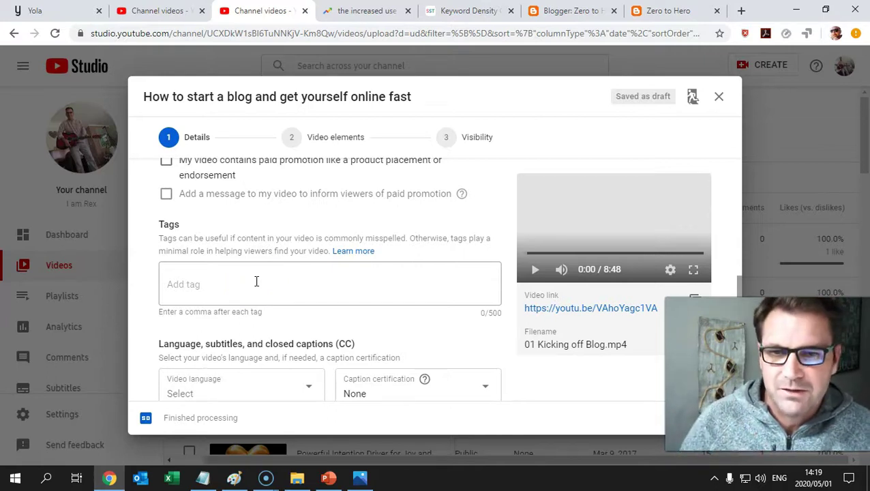
{"action": "left_click", "coordinate": [282, 284]}
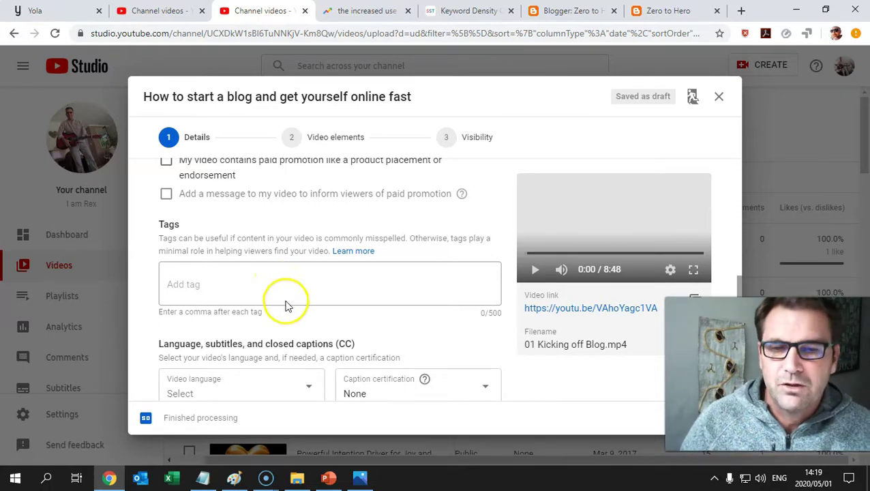
{"action": "scroll", "coordinate": [286, 305], "scroll_direction": "down", "scroll_amount": 2}
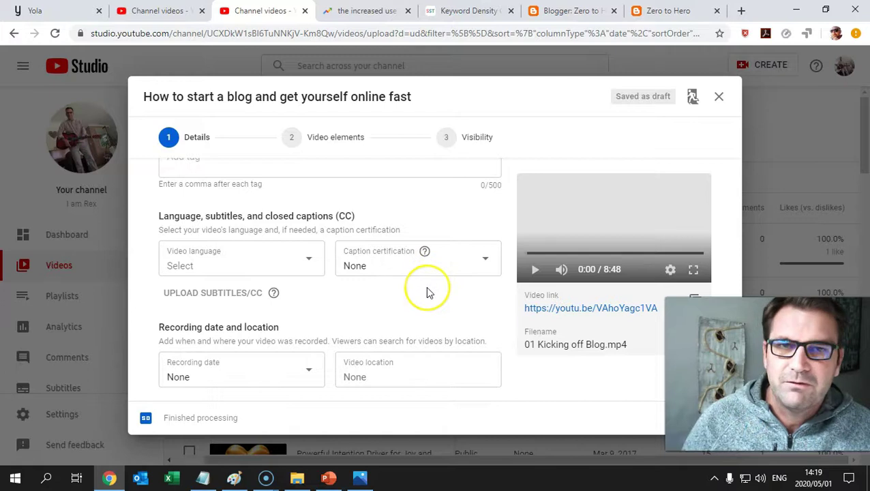
{"action": "scroll", "coordinate": [427, 291], "scroll_direction": "down", "scroll_amount": 1}
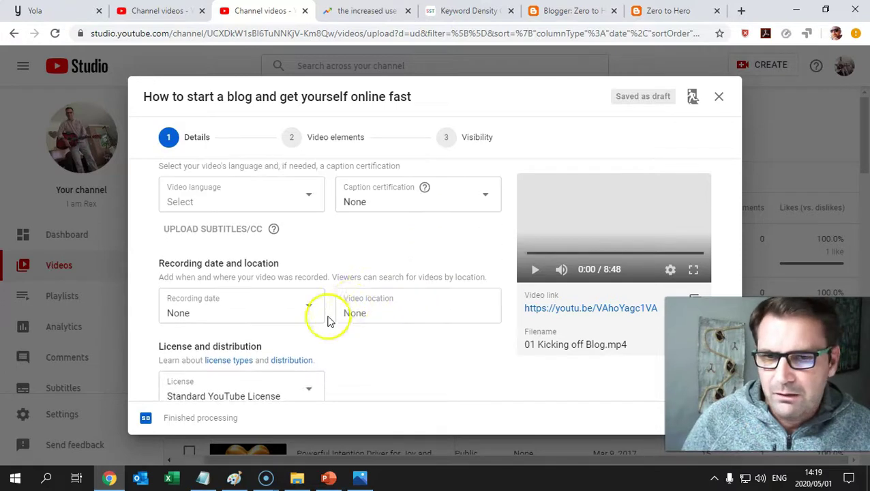
{"action": "scroll", "coordinate": [326, 316], "scroll_direction": "down", "scroll_amount": 1}
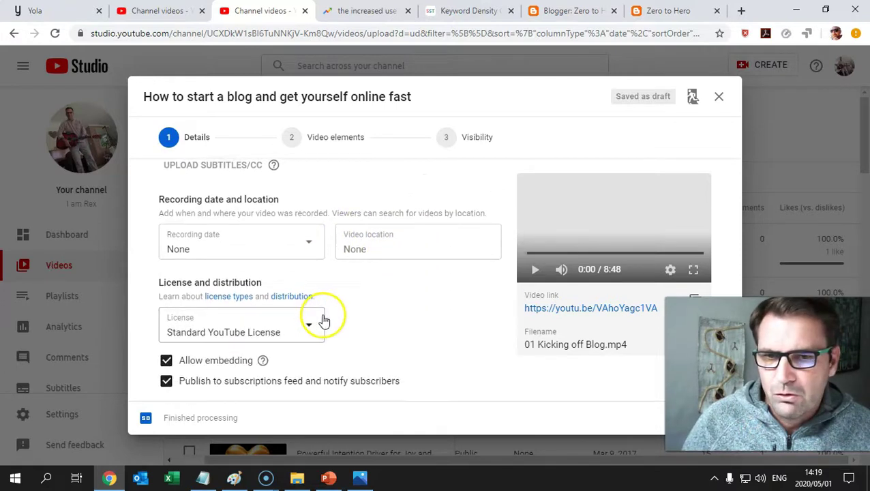
{"action": "left_click", "coordinate": [386, 302]}
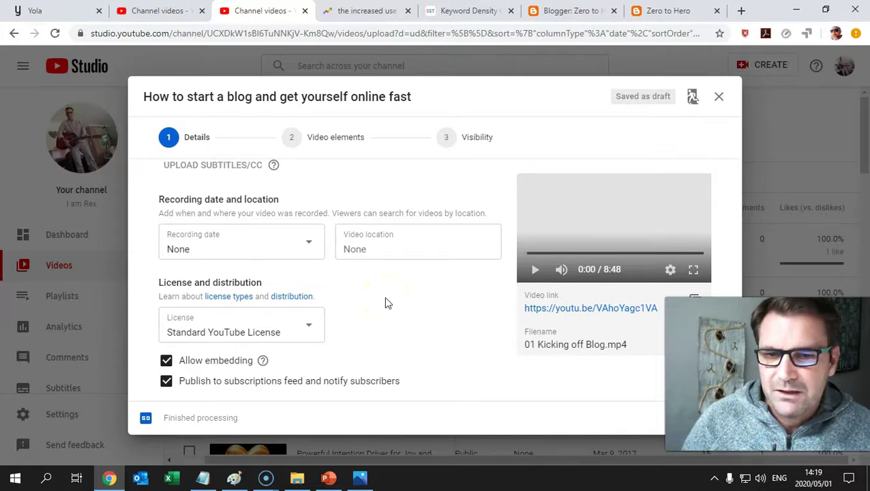
{"action": "scroll", "coordinate": [385, 302], "scroll_direction": "down", "scroll_amount": 1}
{"action": "left_click", "coordinate": [290, 293]}
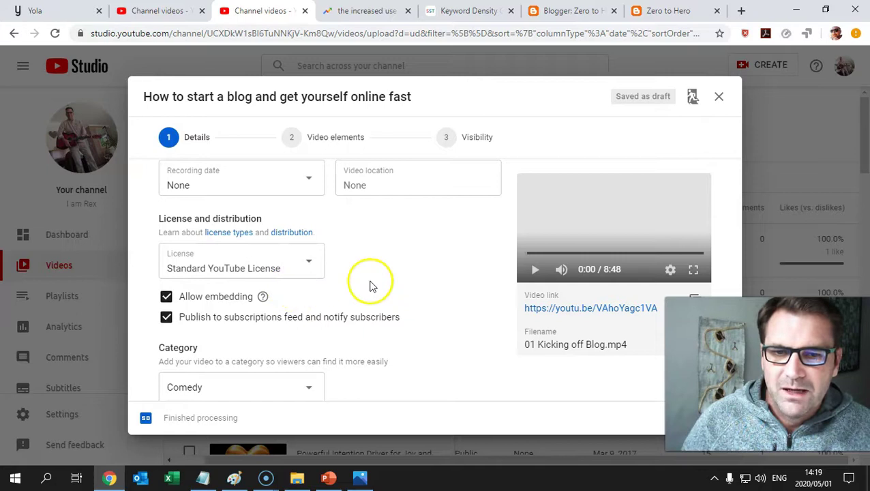
Step: Set the video's category to Education
{"action": "scroll", "coordinate": [334, 332], "scroll_direction": "down", "scroll_amount": 1}
{"action": "left_click", "coordinate": [337, 311]}
{"action": "left_click", "coordinate": [343, 303]}
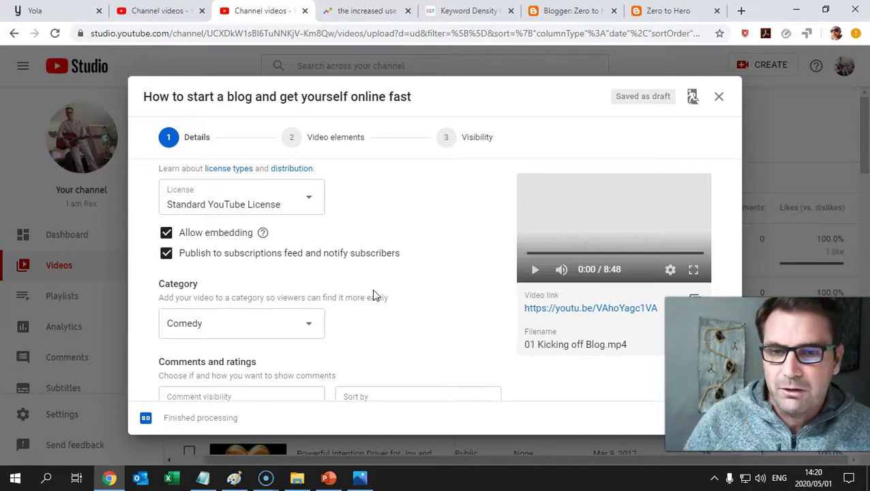
{"action": "scroll", "coordinate": [374, 295], "scroll_direction": "down", "scroll_amount": 1}
{"action": "left_click", "coordinate": [296, 259]}
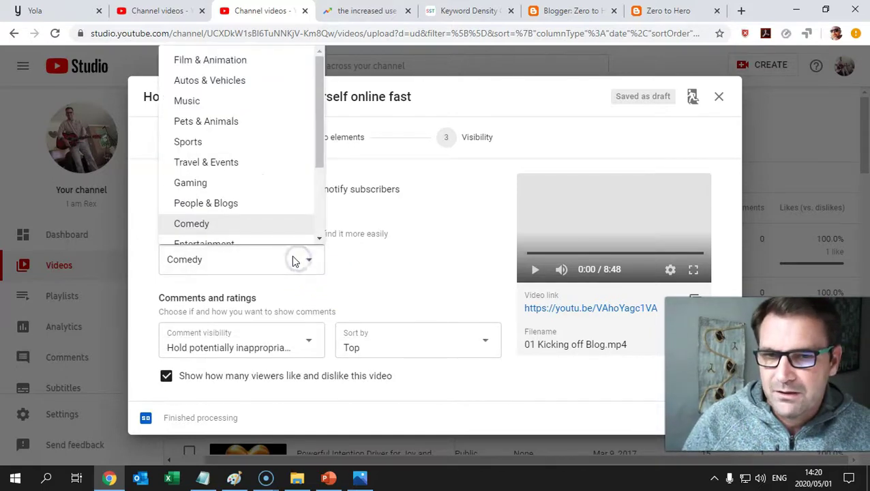
{"action": "scroll", "coordinate": [252, 211], "scroll_direction": "down", "scroll_amount": 3}
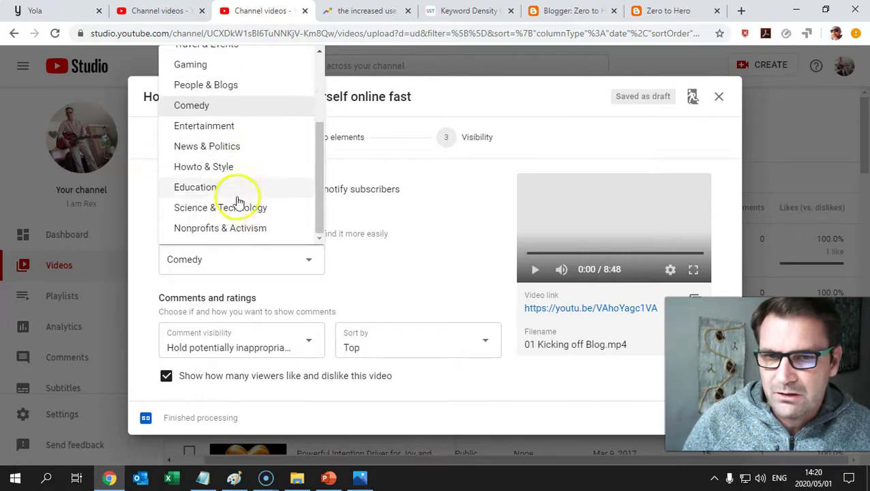
{"action": "left_click", "coordinate": [232, 189]}
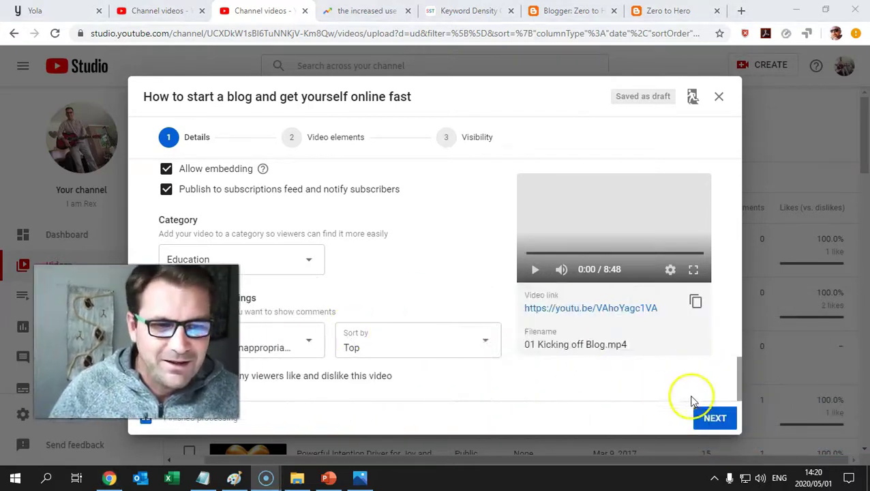
Step: Continue past the video elements without adding an end screen or cards, and publish the video as Public
{"action": "left_click", "coordinate": [712, 417]}
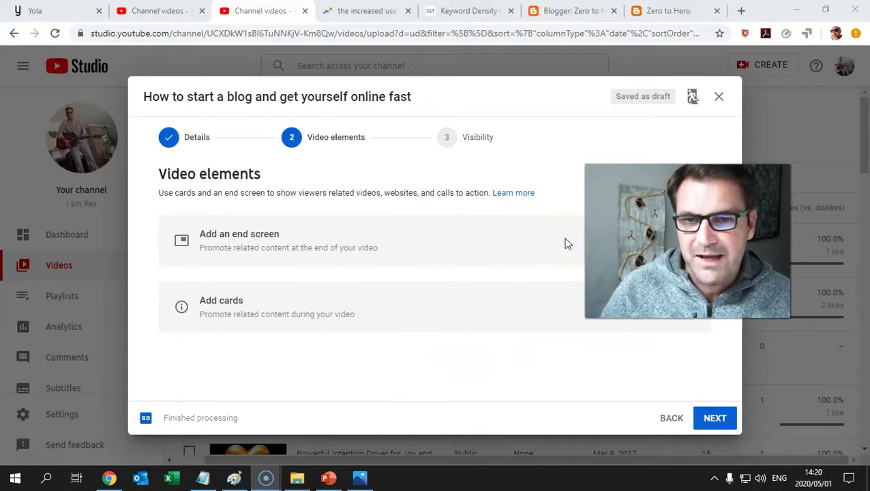
{"action": "left_click", "coordinate": [577, 253]}
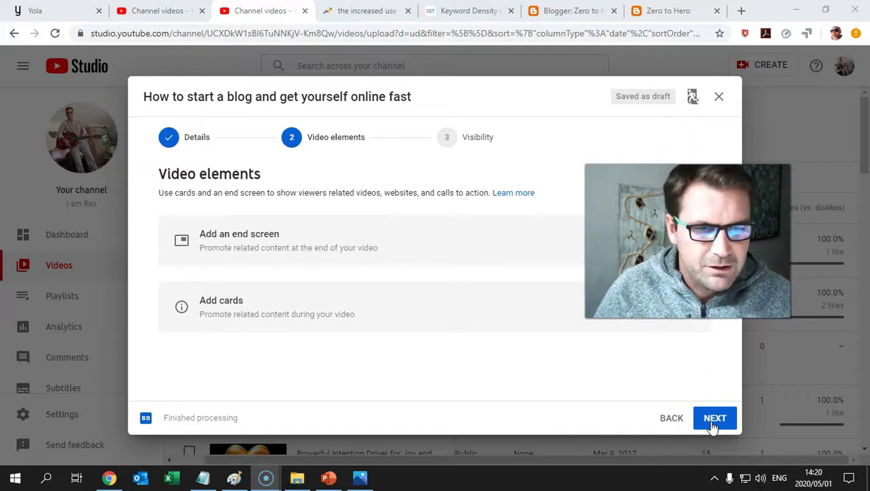
{"action": "left_click", "coordinate": [712, 424]}
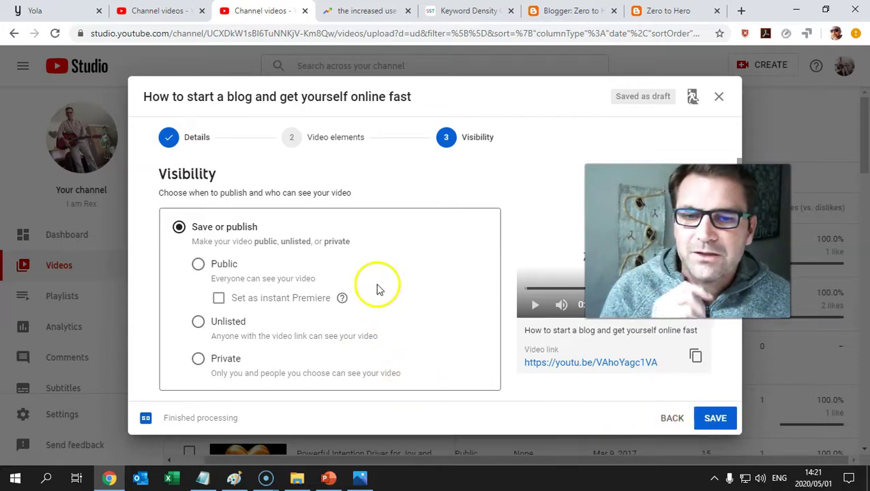
{"action": "left_click", "coordinate": [198, 264]}
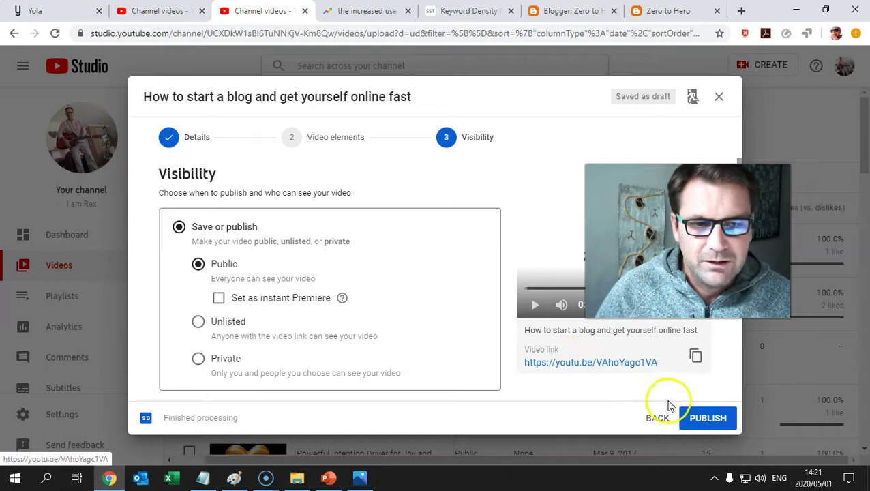
{"action": "left_click", "coordinate": [711, 424]}
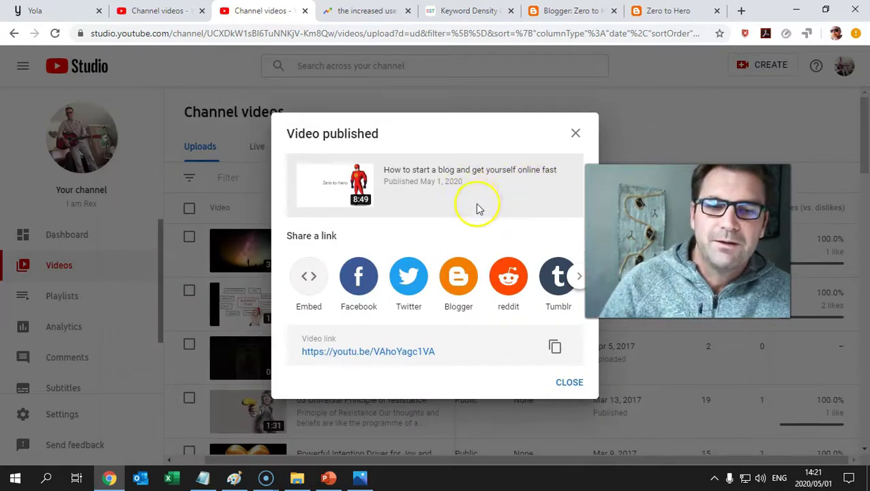
Step: Open the embed option for the published video and copy its complete iframe embed code
{"action": "left_click", "coordinate": [309, 281]}
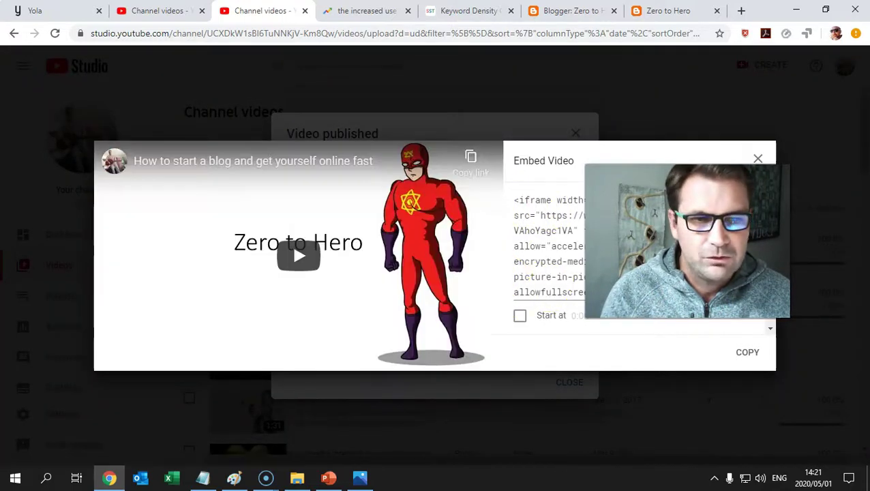
{"action": "left_click", "coordinate": [740, 352]}
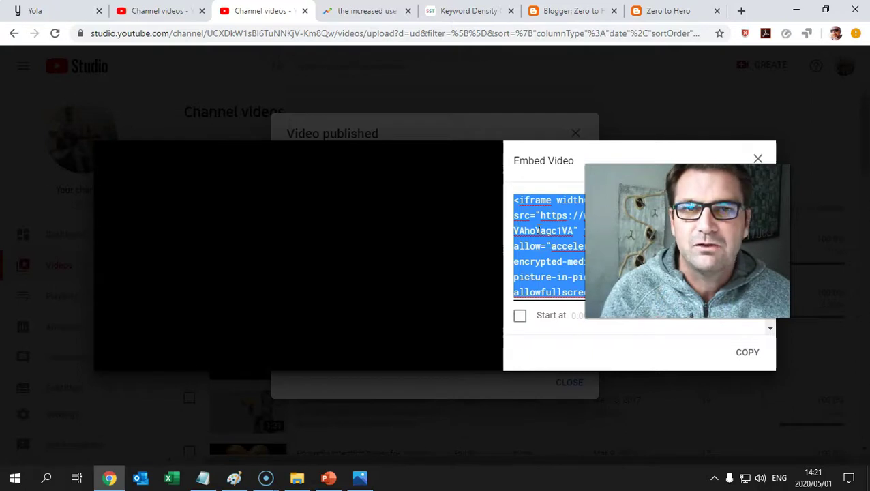
{"action": "left_click", "coordinate": [537, 230]}
{"action": "left_click", "coordinate": [745, 354]}
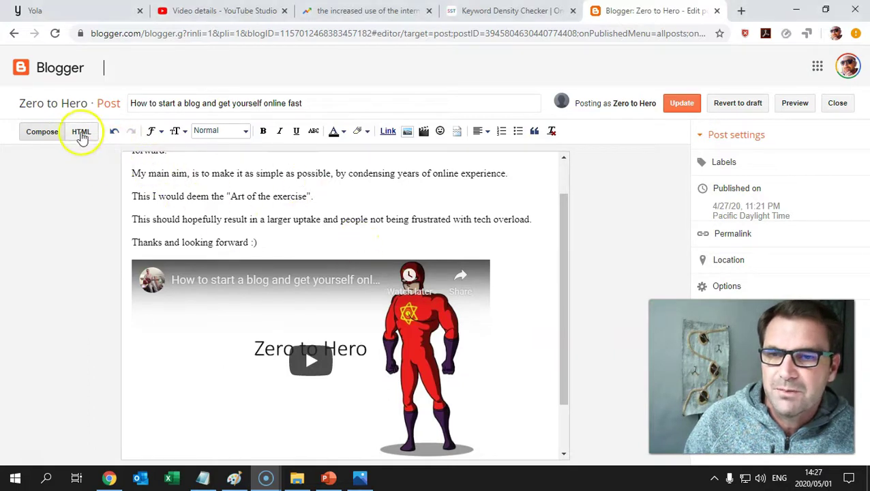
Step: Show the Blogger post "How to start a blog and get yourself online fast" as HTML and select its YouTube iframe embed code
{"action": "left_click", "coordinate": [81, 133]}
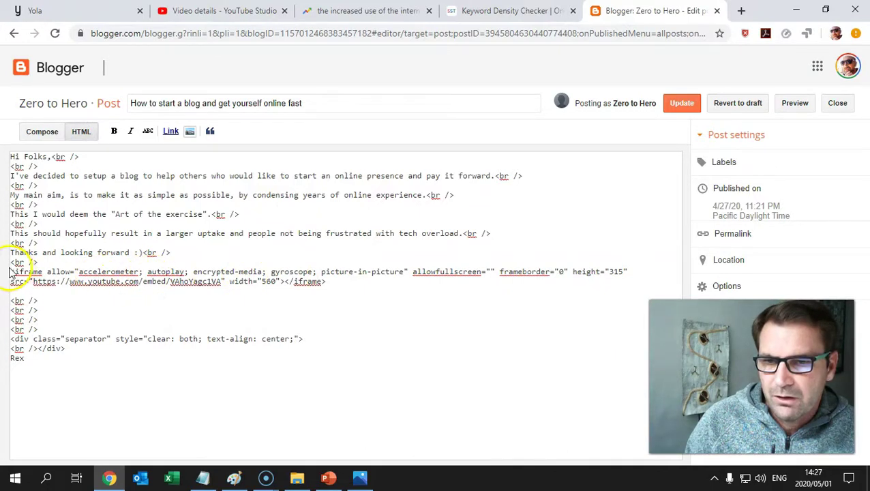
{"action": "left_click_drag", "start_coordinate": [9, 271], "coordinate": [371, 291]}
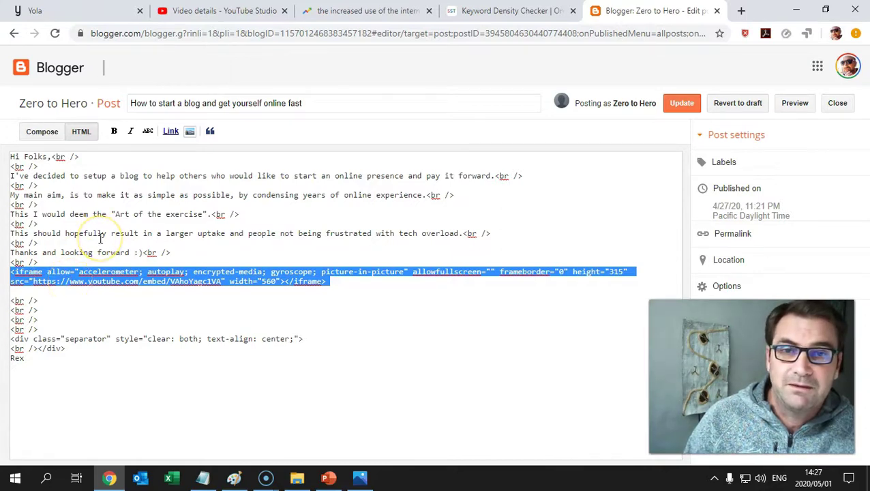
Step: Return the post to Compose view and check the embedded YouTube video beneath the closing line of text
{"action": "left_click", "coordinate": [40, 133]}
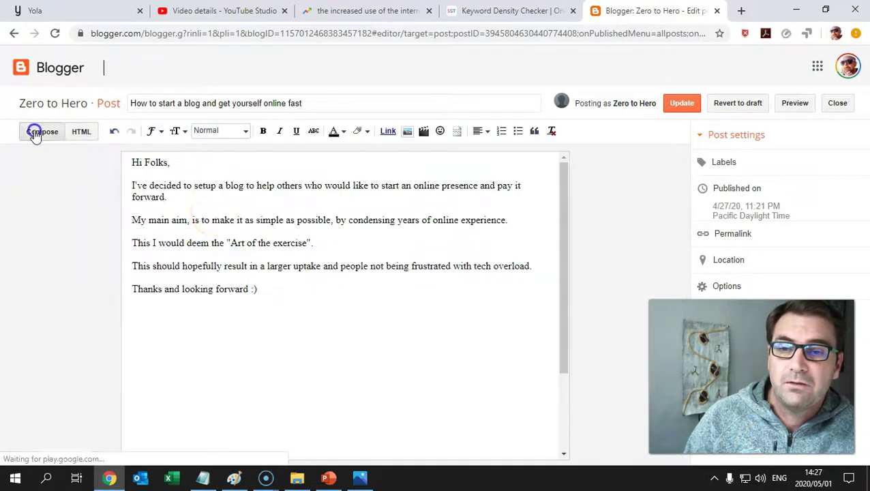
{"action": "scroll", "coordinate": [466, 296], "scroll_direction": "down", "scroll_amount": 2}
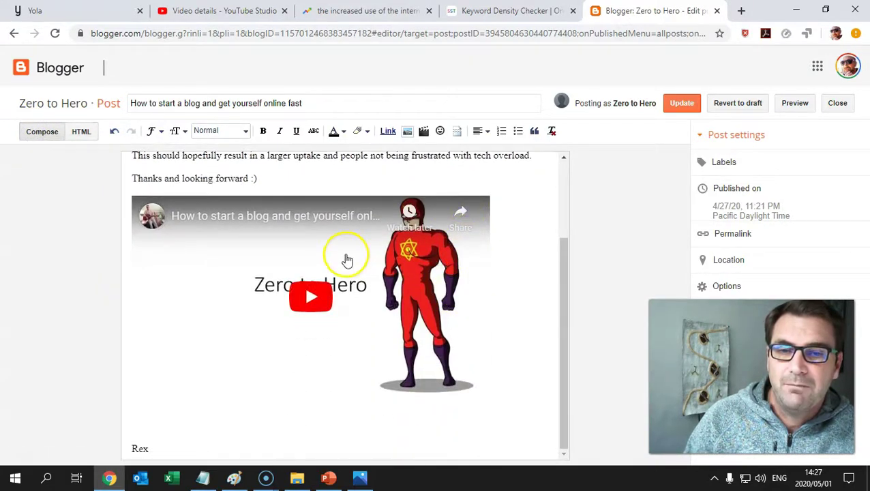
{"action": "left_click", "coordinate": [267, 179]}
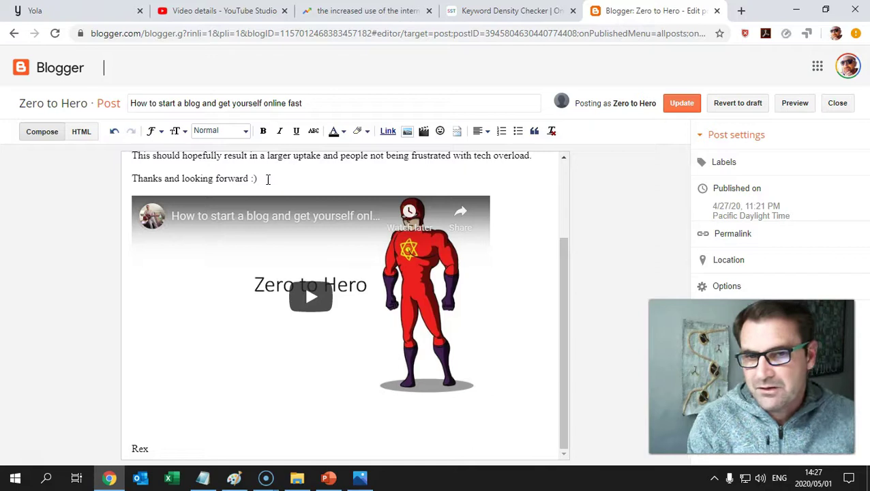
{"action": "left_click", "coordinate": [307, 179]}
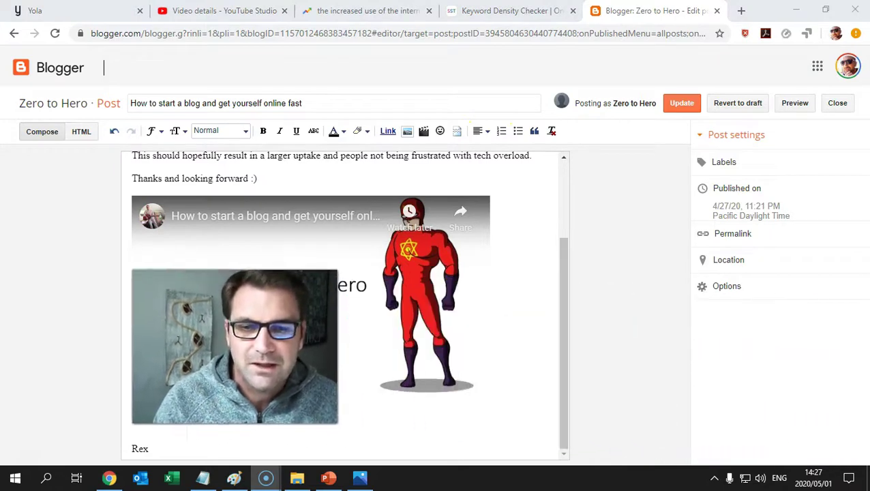
Step: Copy the keywords "setup blog", "online presence" and "simple possible" from the Notepad notes into the post's labels
{"action": "left_click", "coordinate": [720, 165]}
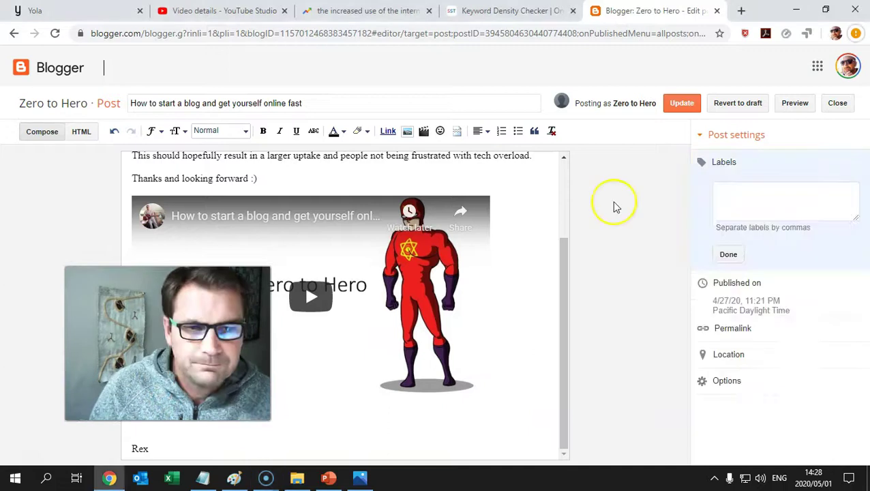
{"action": "left_click", "coordinate": [204, 479]}
{"action": "left_click_drag", "start_coordinate": [375, 89], "coordinate": [466, 63]}
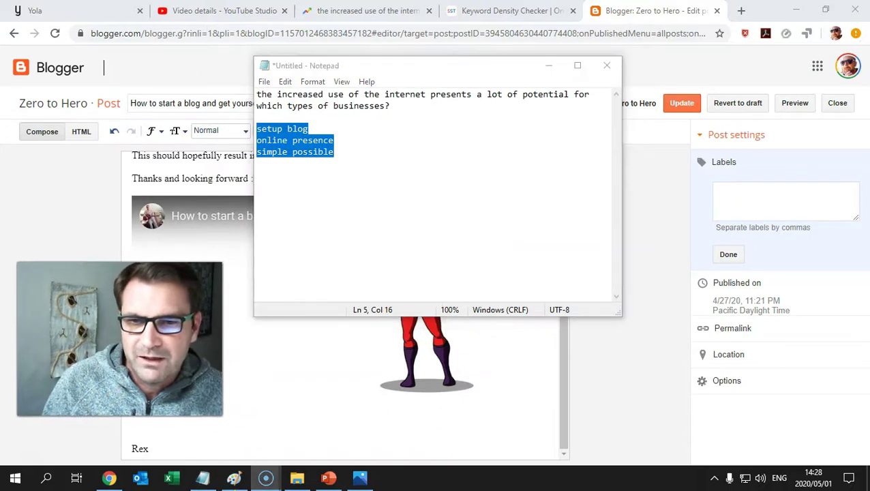
{"action": "left_click", "coordinate": [332, 167]}
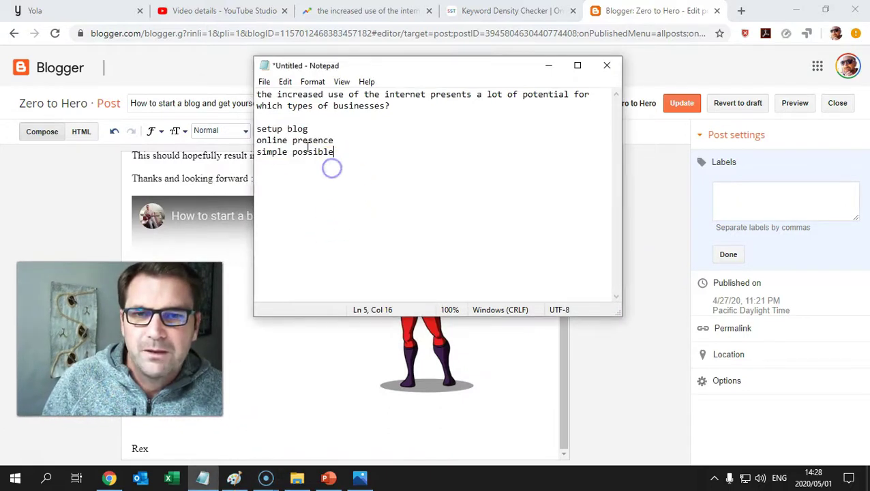
{"action": "left_click_drag", "start_coordinate": [259, 133], "coordinate": [334, 154]}
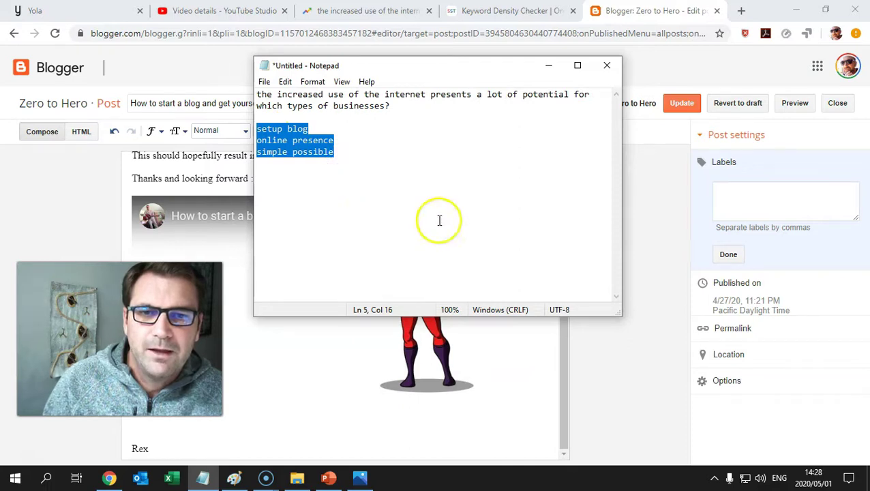
{"action": "right_click", "coordinate": [297, 154]}
{"action": "left_click", "coordinate": [327, 192]}
{"action": "left_click", "coordinate": [754, 191]}
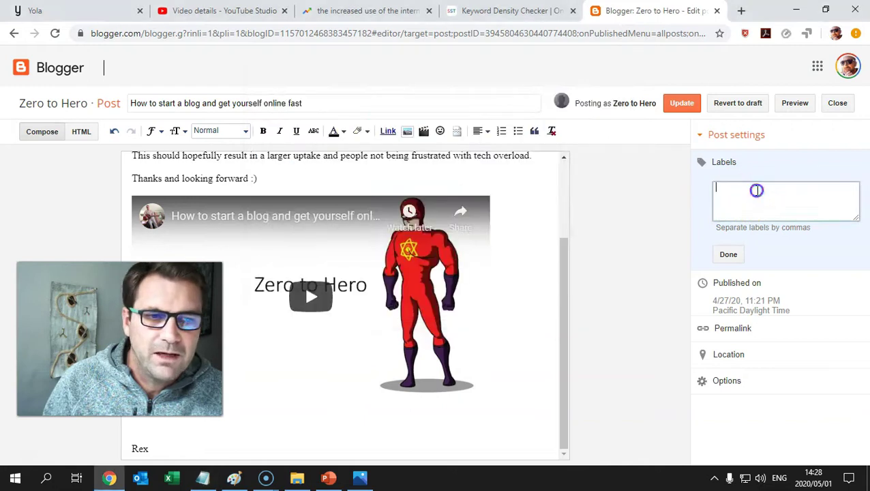
{"action": "right_click", "coordinate": [756, 191]}
{"action": "left_click", "coordinate": [756, 291]}
Step: Join the pasted label lines with separators so they read "setup blog. online presence, simple possible"
{"action": "left_click", "coordinate": [761, 187]}
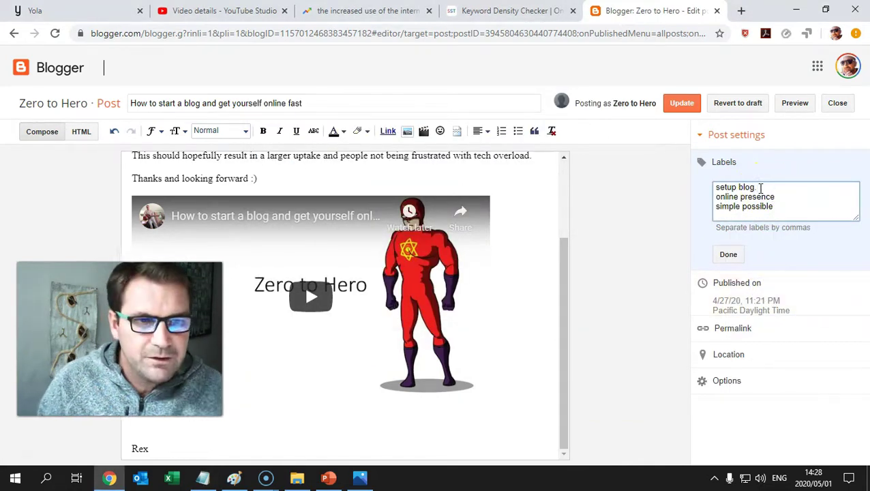
{"action": "key", "text": "Delete"}
{"action": "type", "text": ","}
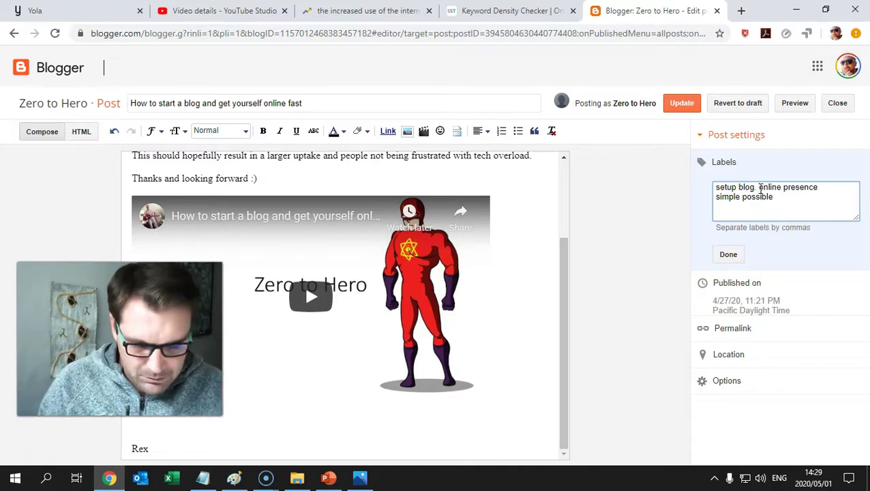
{"action": "type", "text": ","}
{"action": "key", "text": "Delete"}
{"action": "left_click", "coordinate": [756, 200]}
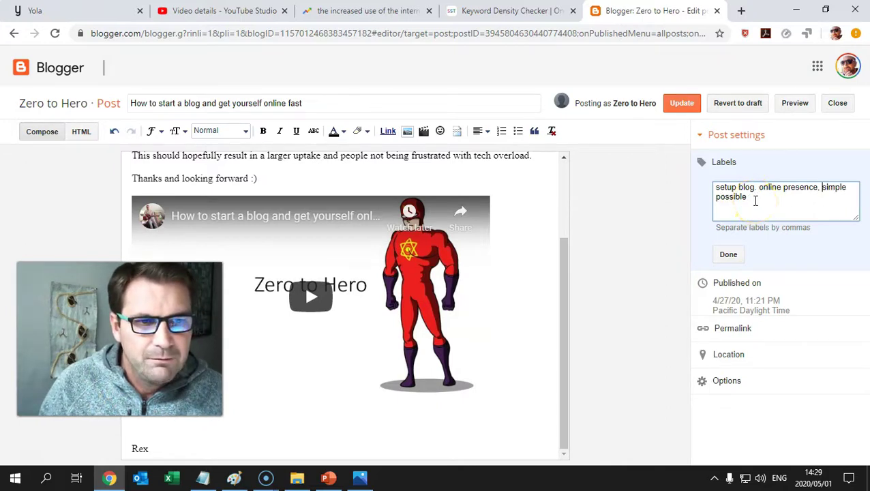
Step: Change the last label to "as simple possible" and add the label "get yourself online fast"
{"action": "left_click", "coordinate": [844, 191]}
{"action": "type", "text": "as"}
{"action": "left_click", "coordinate": [781, 198]}
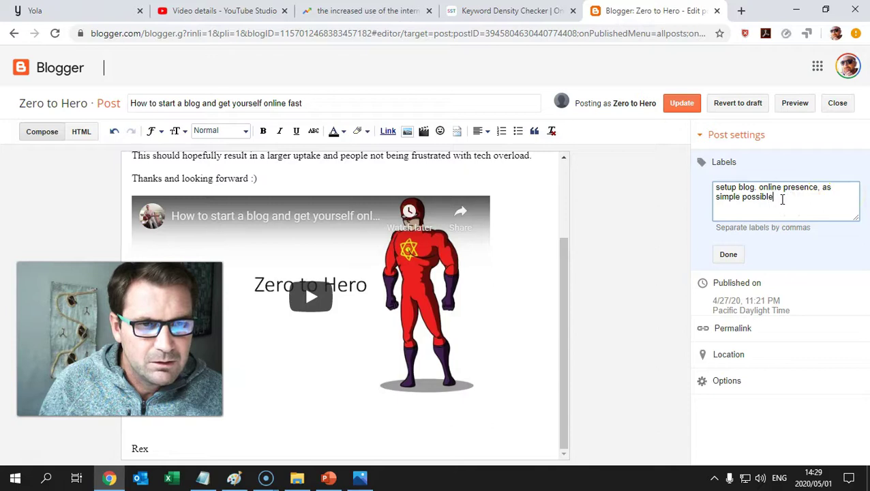
{"action": "left_click", "coordinate": [801, 208]}
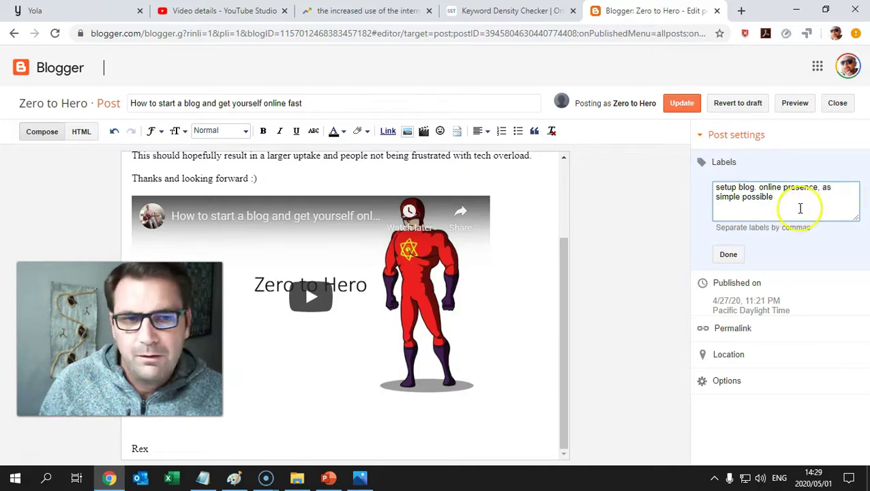
{"action": "left_click", "coordinate": [791, 201]}
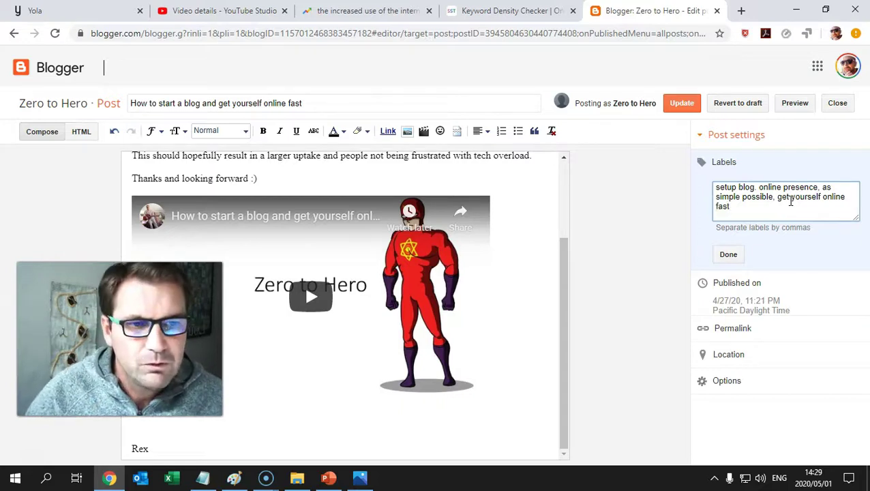
Step: Confirm the label entries and update the published post
{"action": "left_click", "coordinate": [732, 255]}
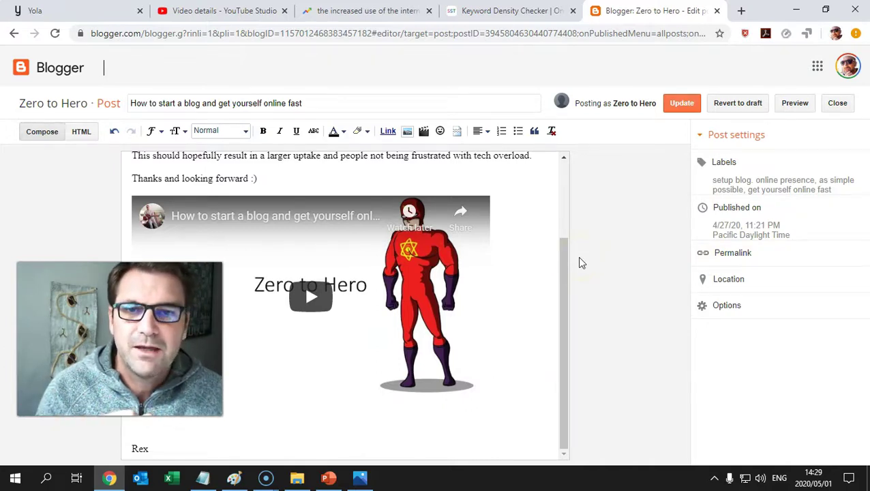
{"action": "left_click_drag", "start_coordinate": [580, 261], "coordinate": [635, 253]}
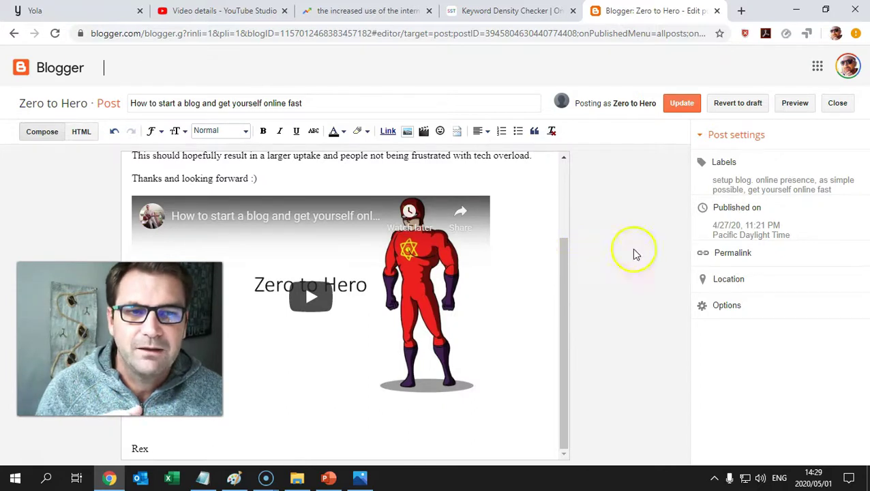
{"action": "left_click", "coordinate": [677, 102]}
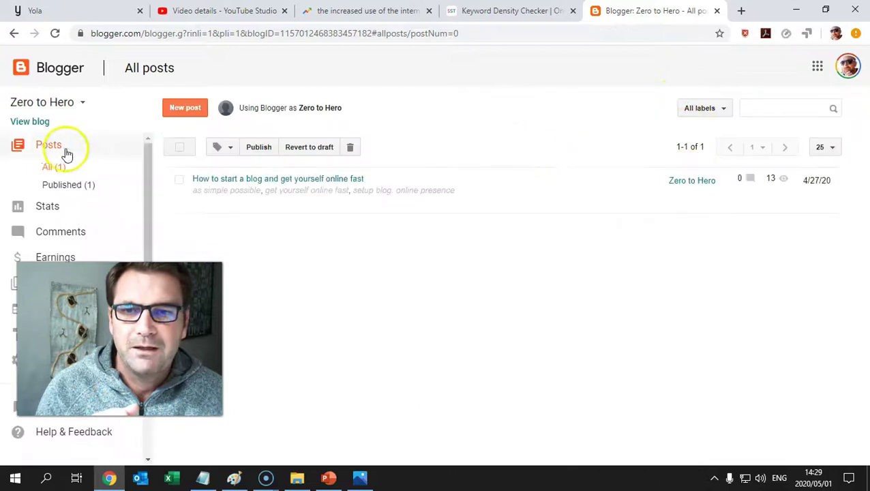
Step: View the live blog, open the full post, and examine its text, embedded video and labels
{"action": "left_click", "coordinate": [34, 123]}
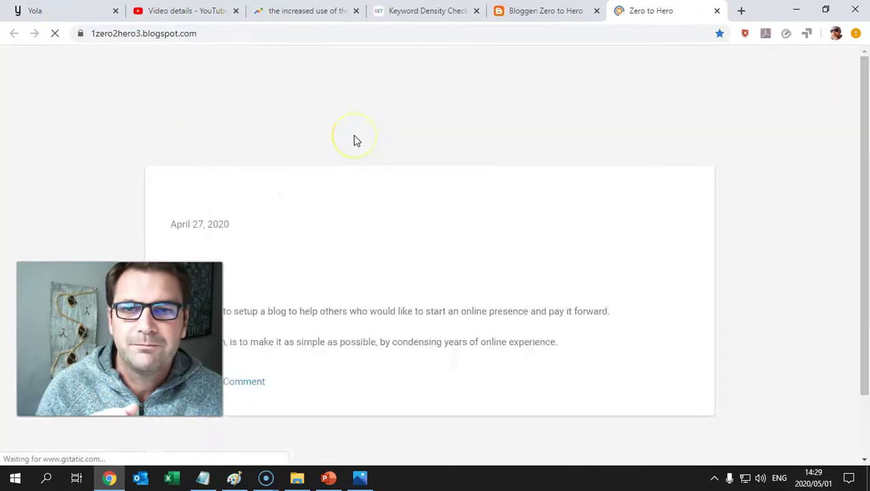
{"action": "scroll", "coordinate": [636, 215], "scroll_direction": "down", "scroll_amount": 3}
{"action": "scroll", "coordinate": [637, 213], "scroll_direction": "up", "scroll_amount": 3}
{"action": "scroll", "coordinate": [638, 213], "scroll_direction": "down", "scroll_amount": 3}
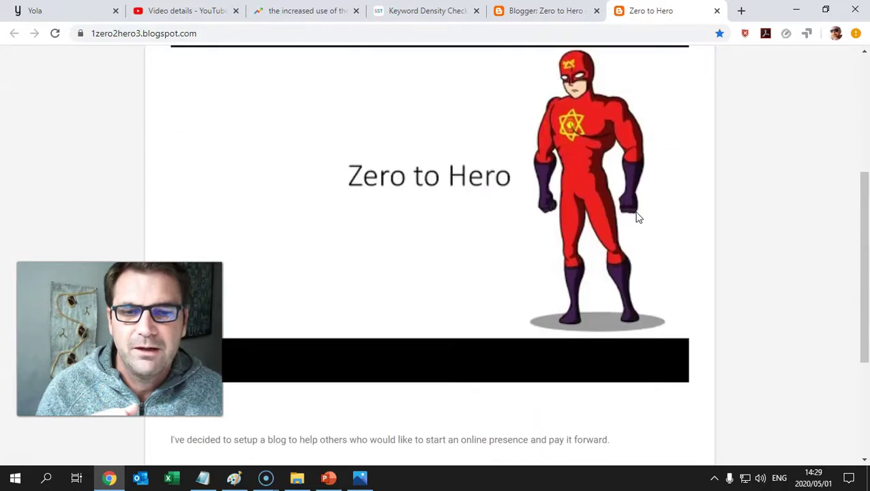
{"action": "scroll", "coordinate": [637, 217], "scroll_direction": "down", "scroll_amount": 3}
{"action": "left_click", "coordinate": [660, 308]}
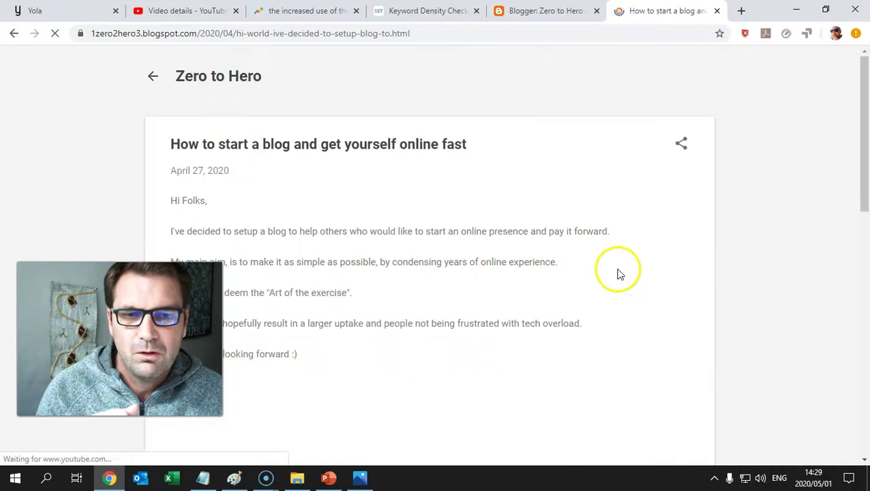
{"action": "scroll", "coordinate": [642, 253], "scroll_direction": "down", "scroll_amount": 3}
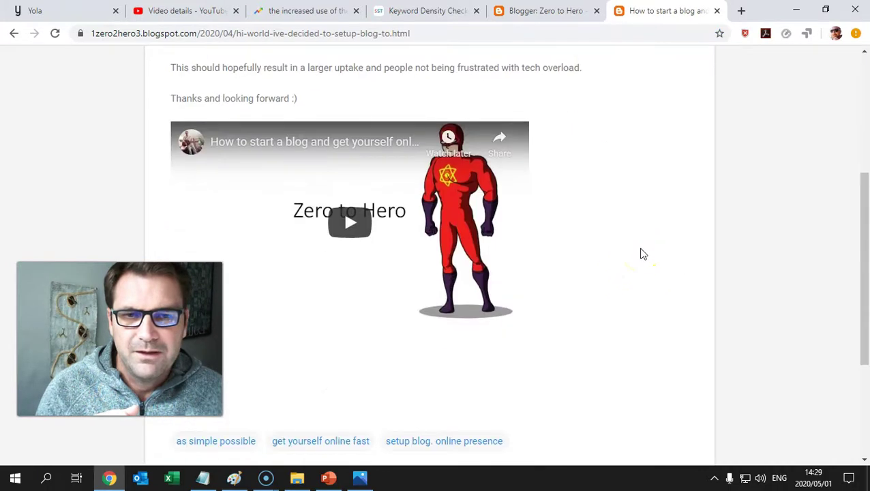
{"action": "scroll", "coordinate": [641, 253], "scroll_direction": "down", "scroll_amount": 3}
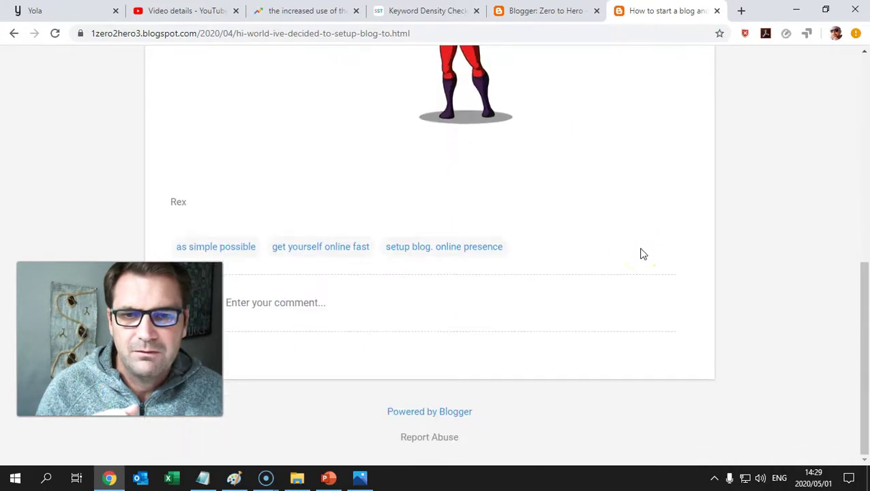
{"action": "left_click_drag", "start_coordinate": [120, 338], "coordinate": [749, 357]}
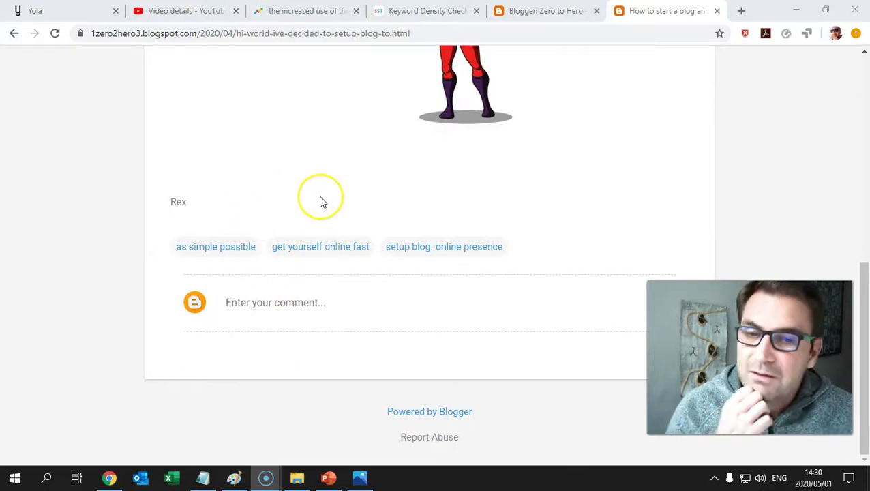
{"action": "scroll", "coordinate": [323, 203], "scroll_direction": "up", "scroll_amount": 7}
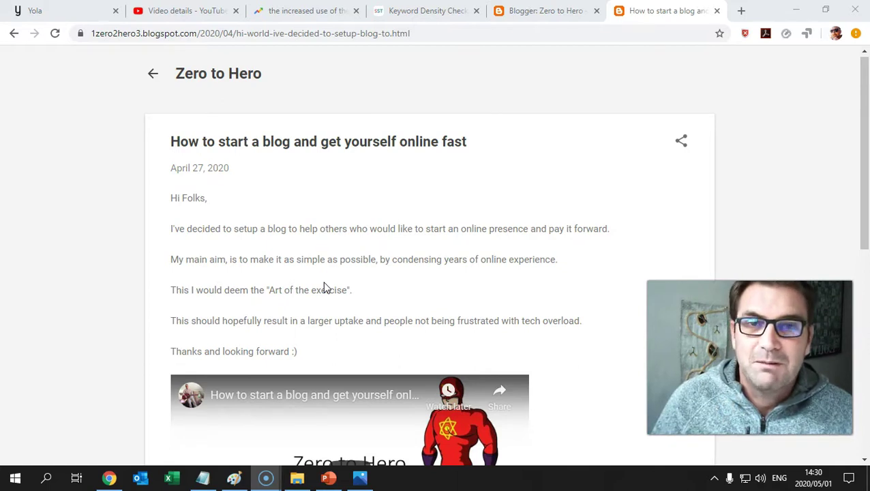
Step: Return to the Blogger dashboard and open the blog's Earnings page
{"action": "left_click", "coordinate": [533, 11]}
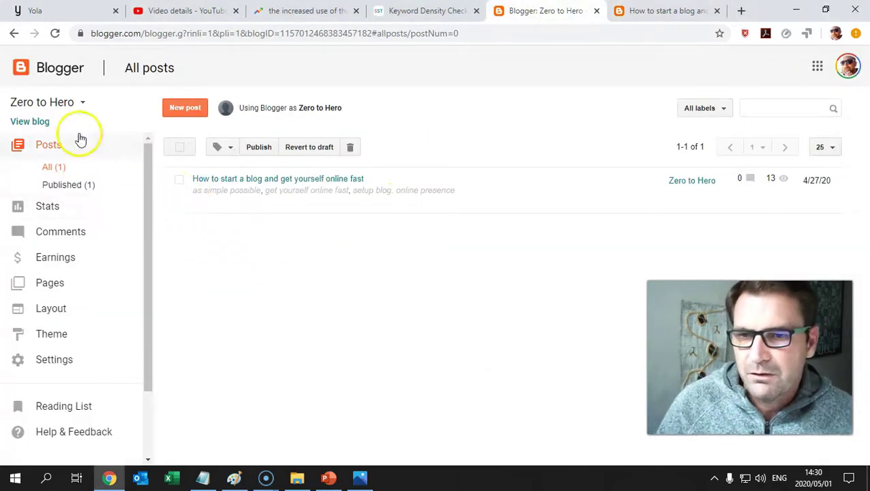
{"action": "left_click", "coordinate": [56, 264]}
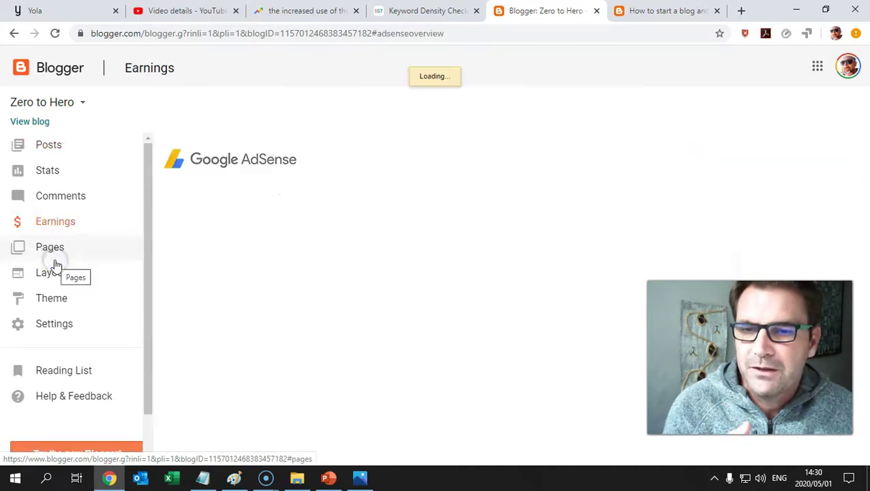